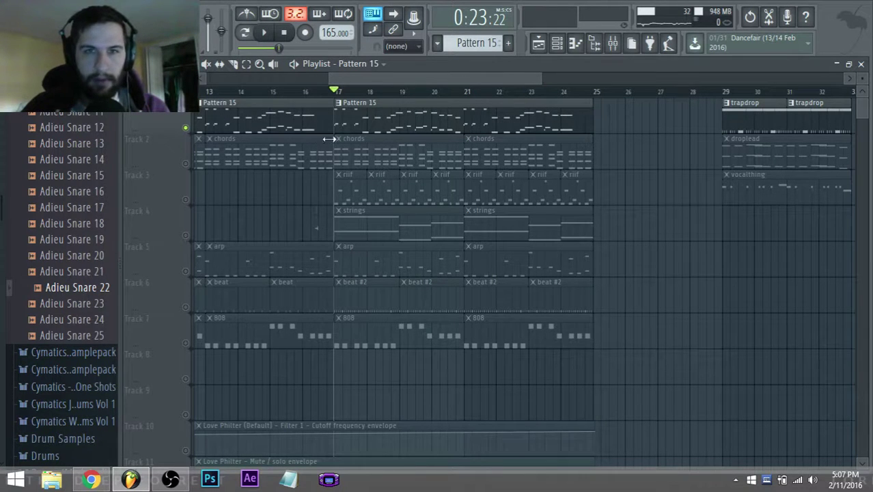
Turn off the solo on Track 1 so all playlist tracks sound, and play the arrangement from bar 9 into the bar 17 section
right_click(186, 128)
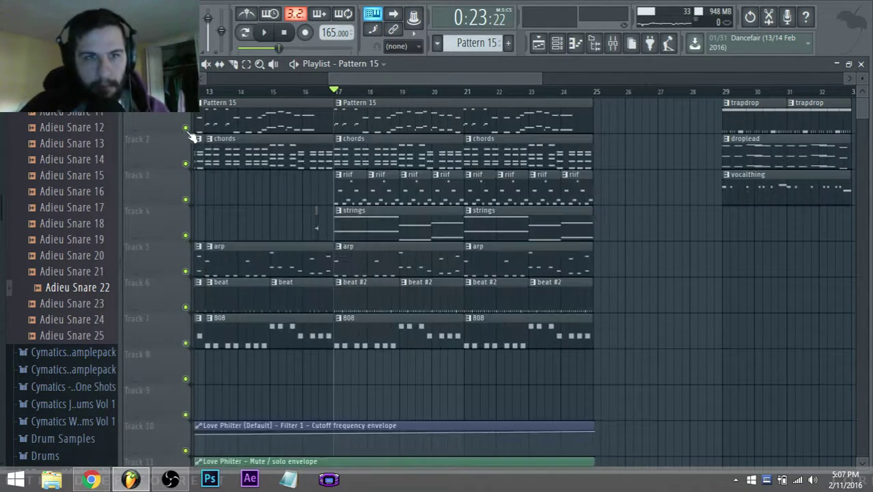
left_click_drag(359, 79, 290, 79)
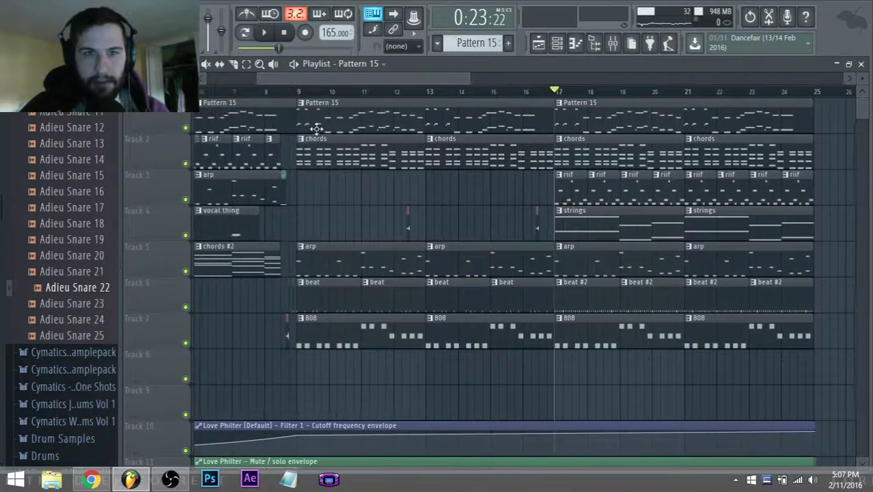
double_click(316, 129)
left_click(538, 43)
scroll(350, 130, "up", 3)
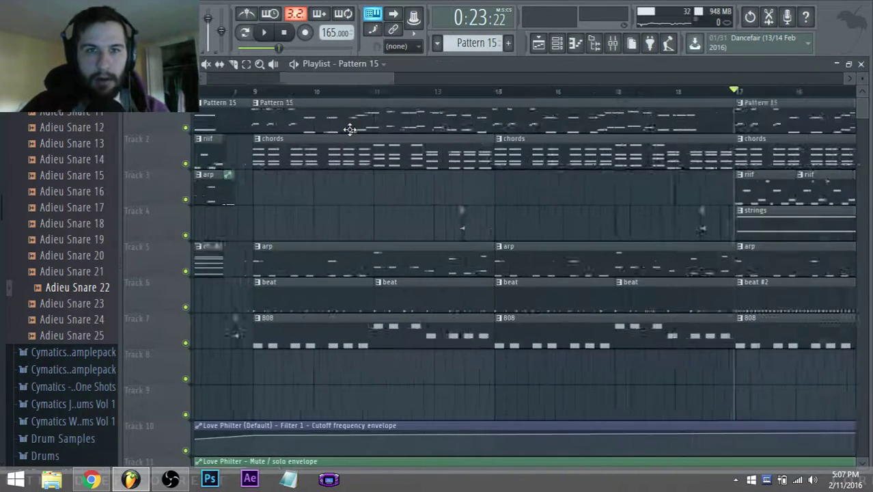
left_click_drag(317, 79, 311, 80)
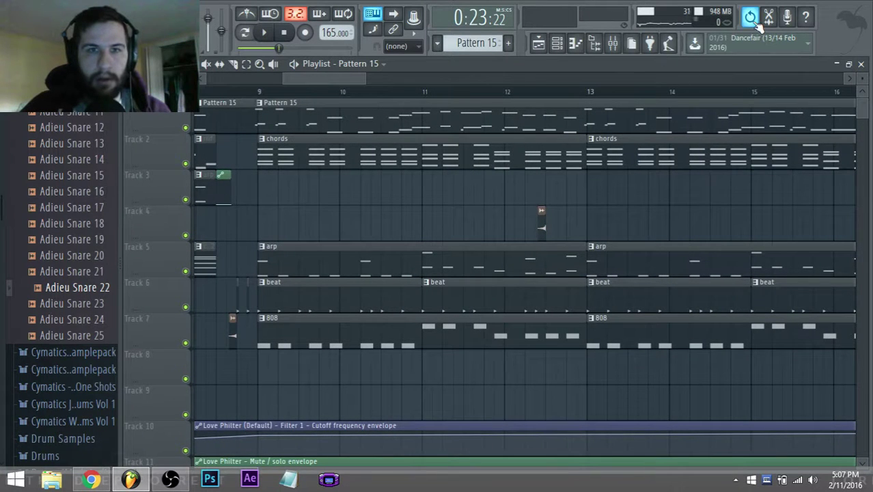
left_click(263, 93)
key("space")
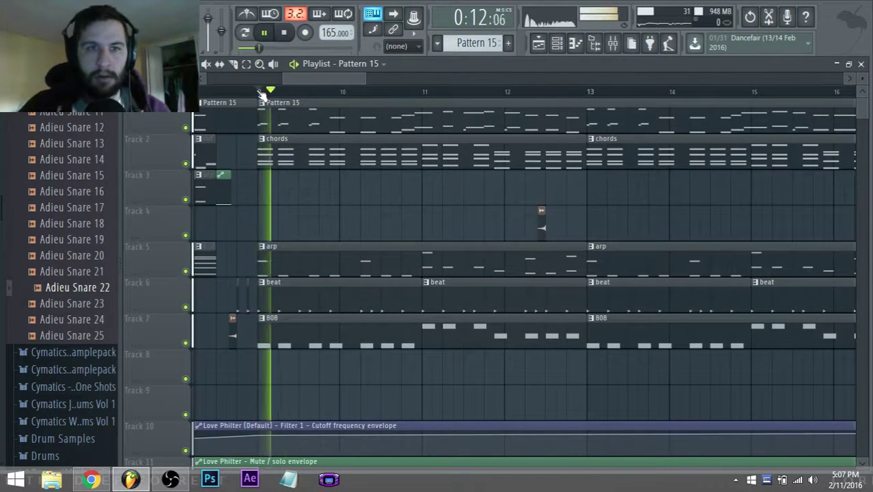
scroll(293, 195, "down", 3)
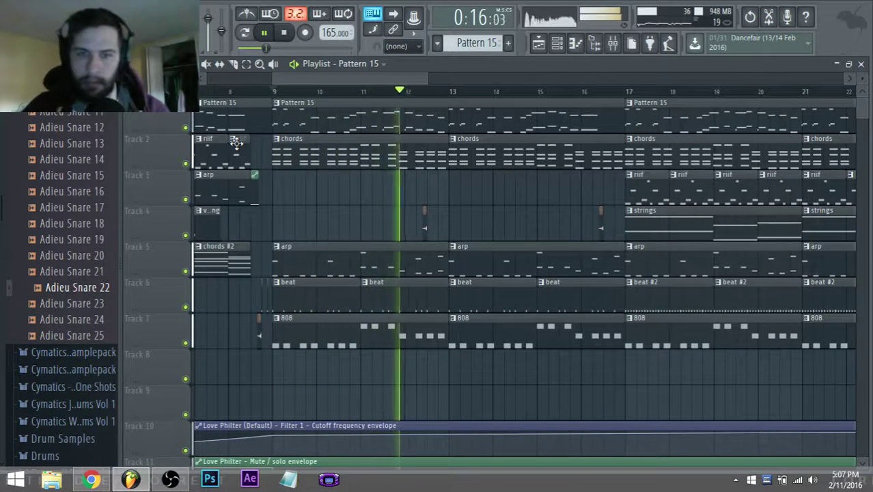
scroll(414, 145, "down", 2)
scroll(472, 200, "down", 3)
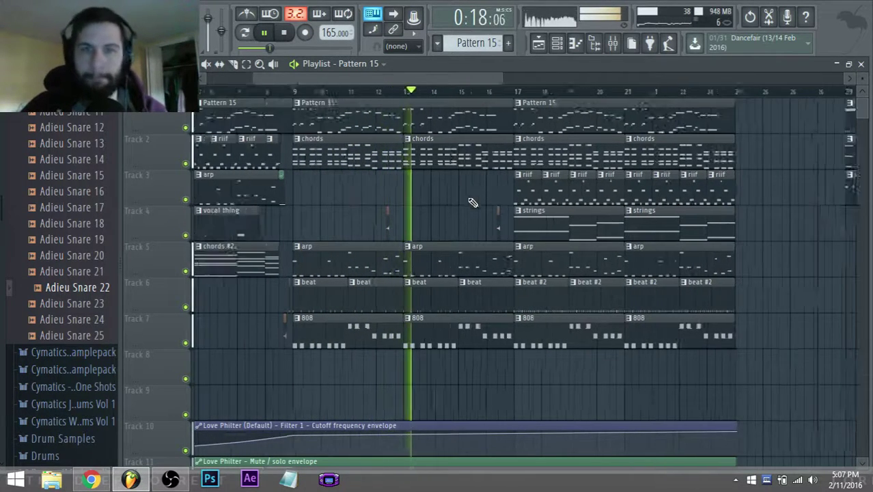
scroll(521, 194, "up", 2)
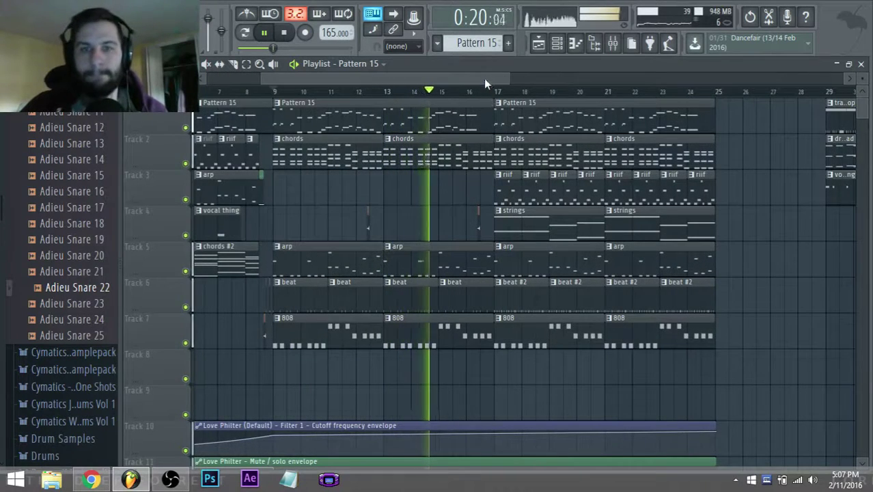
left_click_drag(484, 77, 526, 79)
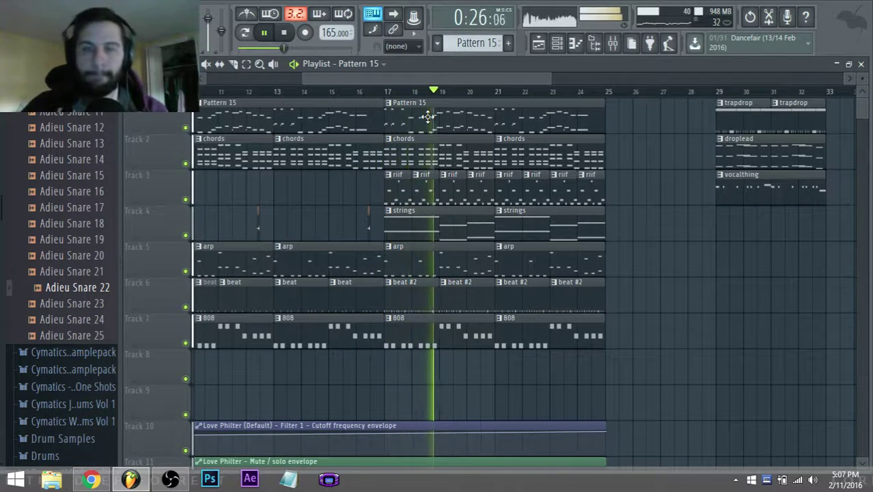
left_click(285, 34)
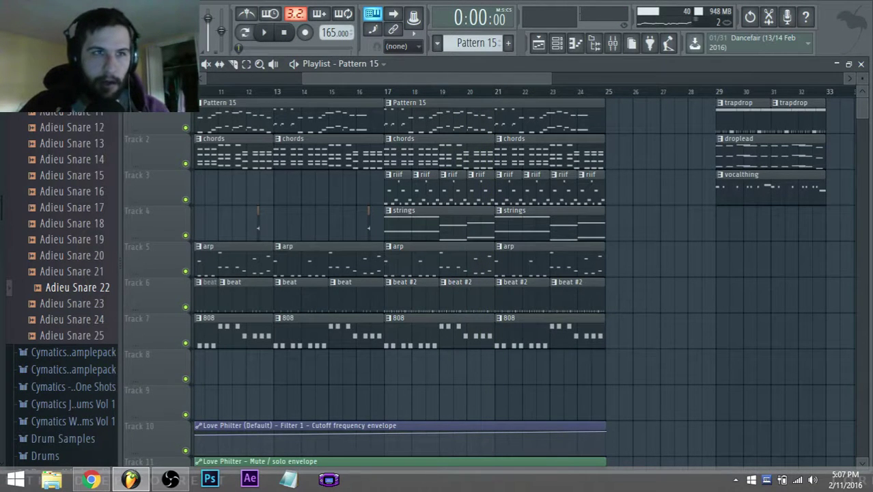
Open Pattern 15 from the playlist and show its instrument channels in the channel rack
left_click(144, 64)
left_click(158, 187)
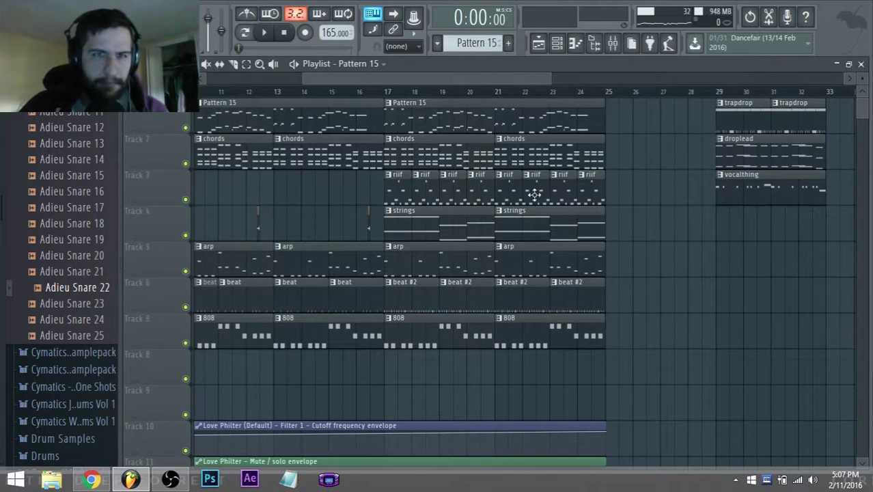
scroll(534, 195, "up", 2)
double_click(340, 107)
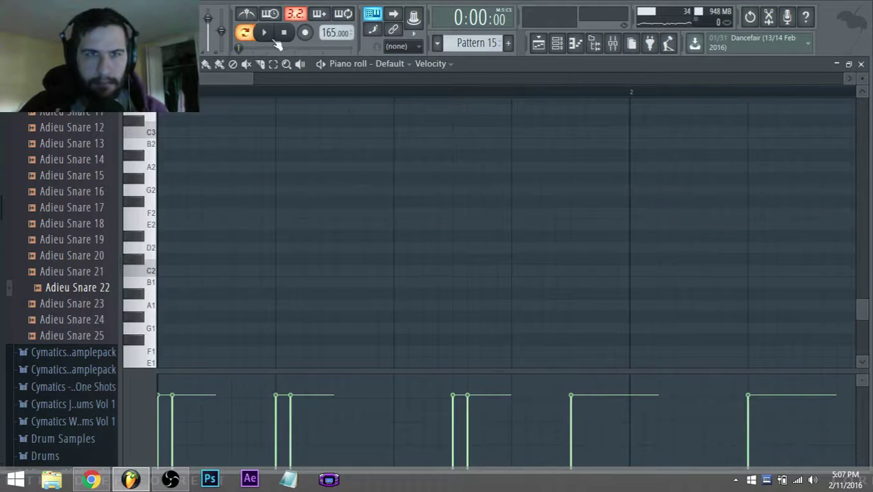
left_click(574, 43)
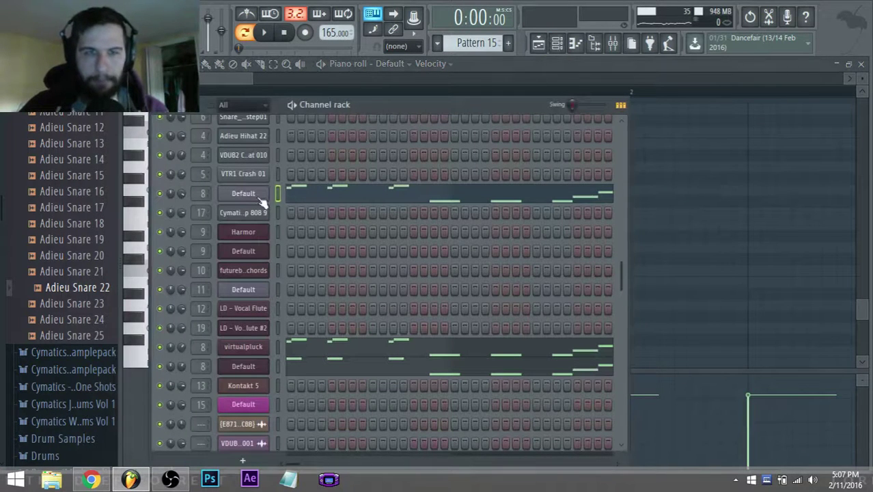
Listen to Pattern 15 on its own, compare it with the full song, and stop playback
left_click(264, 32)
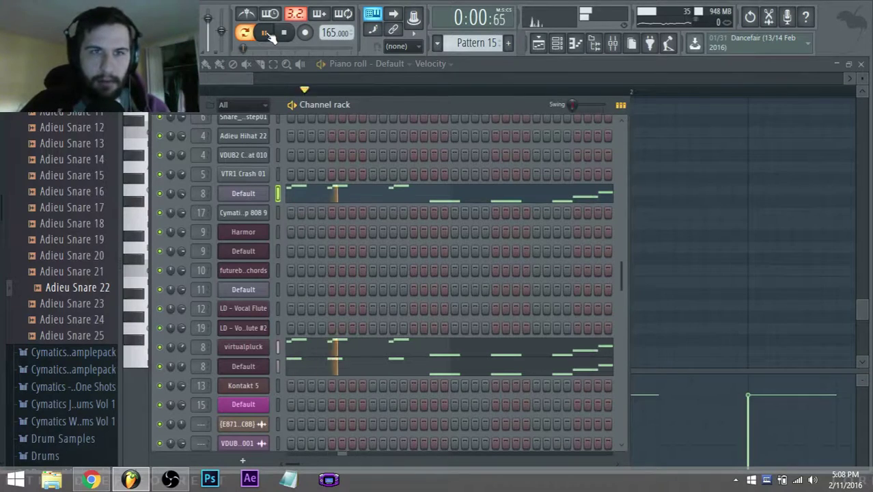
left_click(538, 43)
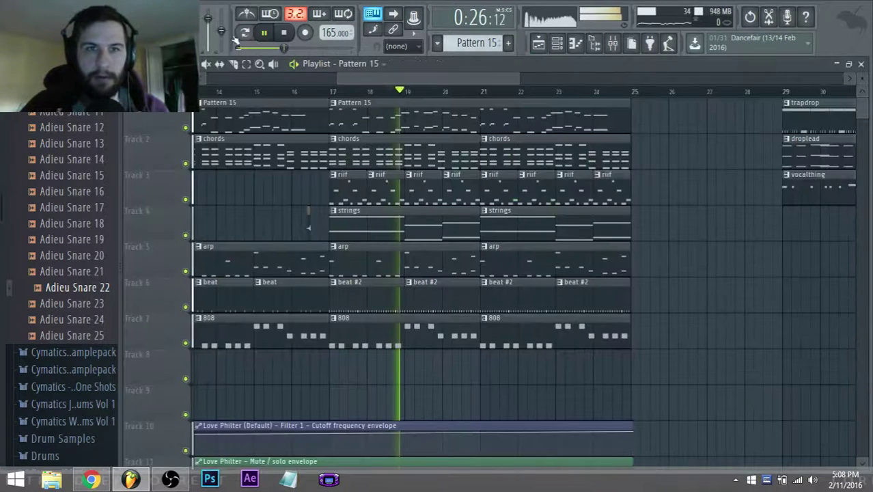
left_click(557, 43)
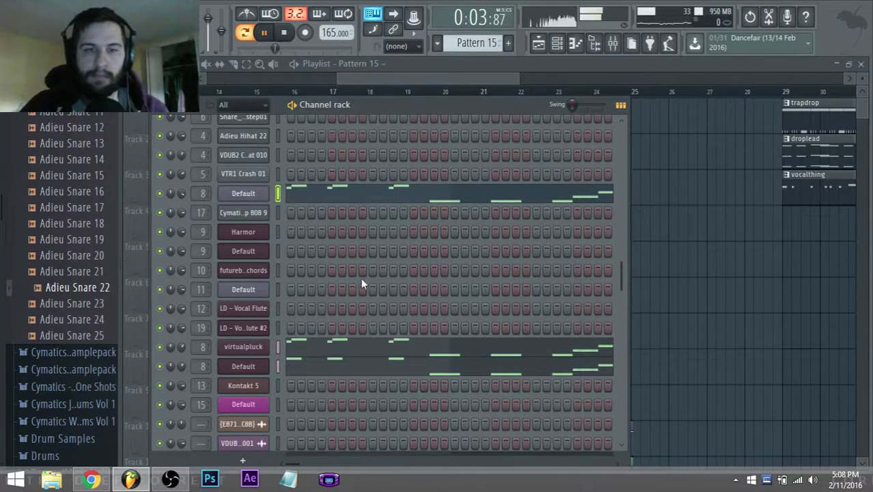
scroll(362, 283, "down", 1)
scroll(361, 278, "down", 1)
left_click(284, 32)
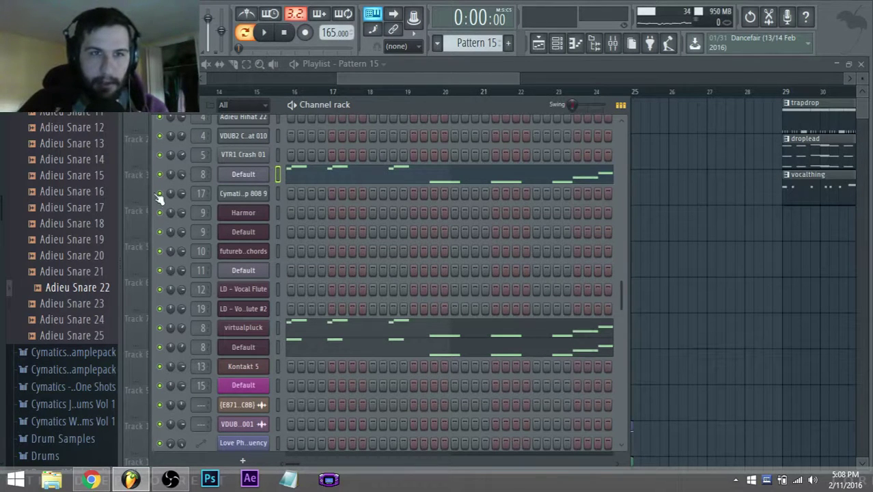
Solo the Default channel above Cymatics 808, open its Sytrus synth and audition the pattern through it
right_click(159, 177)
left_click(251, 175)
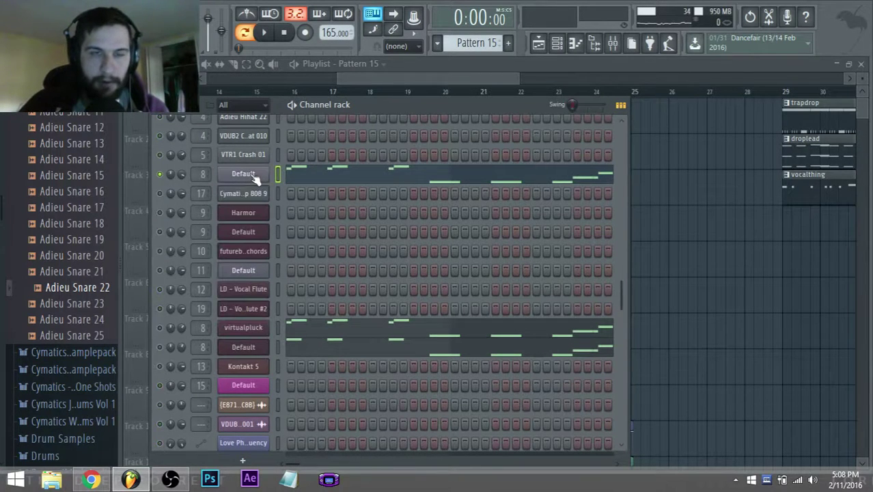
left_click(252, 175)
key("space")
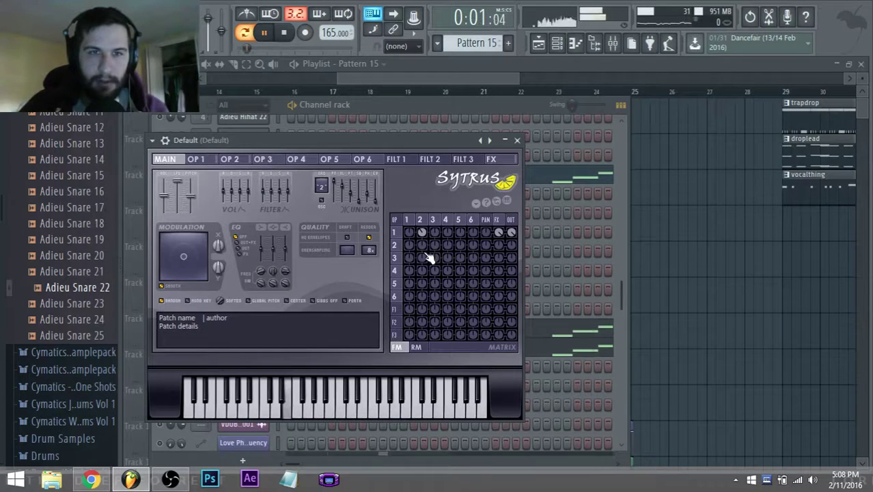
left_click(285, 33)
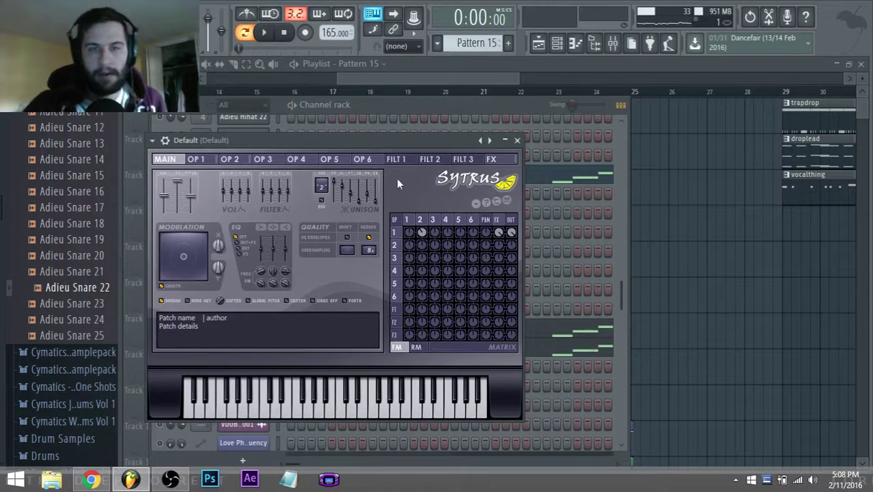
Examine Sytrus's operator 1, operator 2 and FX settings, and return to its main page
left_click(410, 220)
left_click(420, 220)
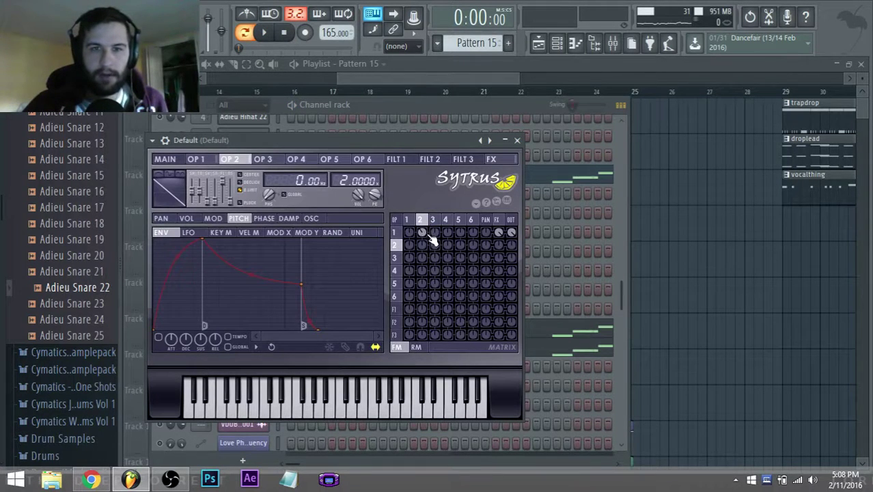
left_click(498, 220)
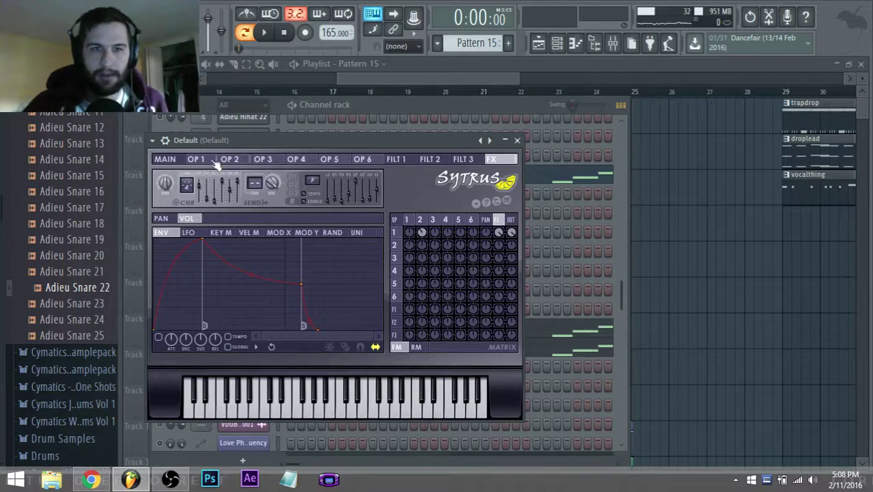
left_click(167, 159)
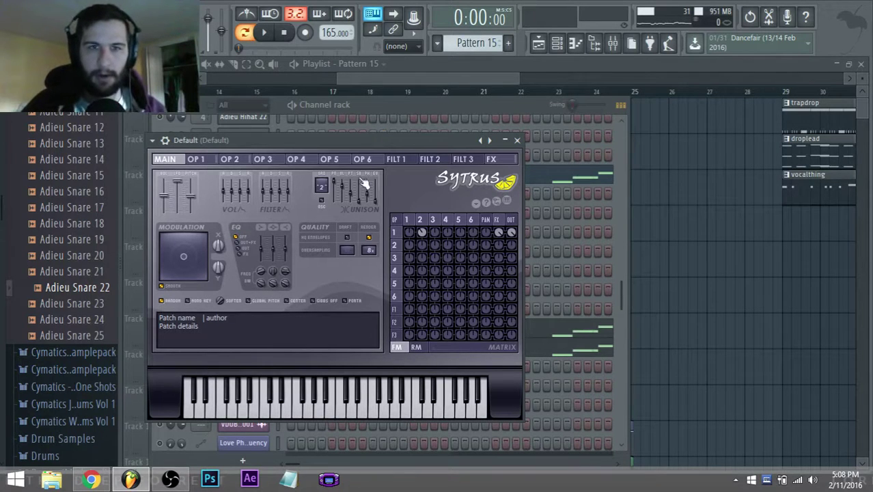
Replay the pattern through the Sytrus lead, close the synth window, and solo the virtualpluck channel instead
key("space")
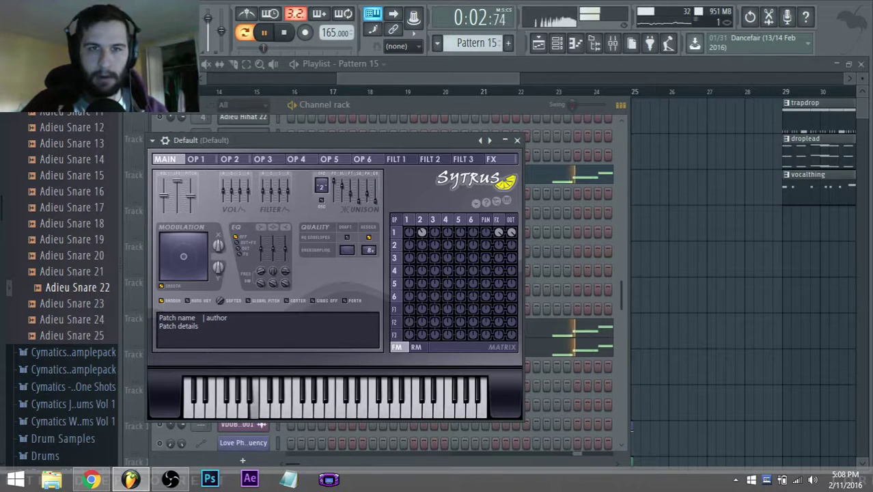
left_click(517, 140)
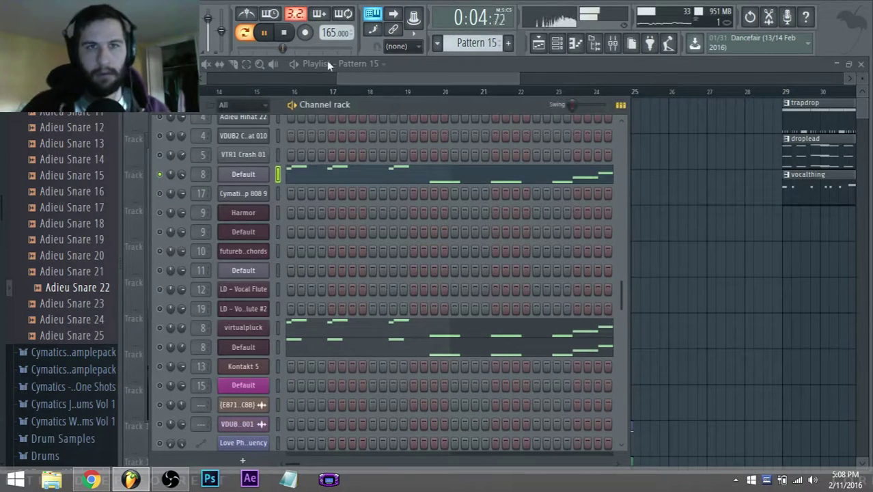
left_click(284, 33)
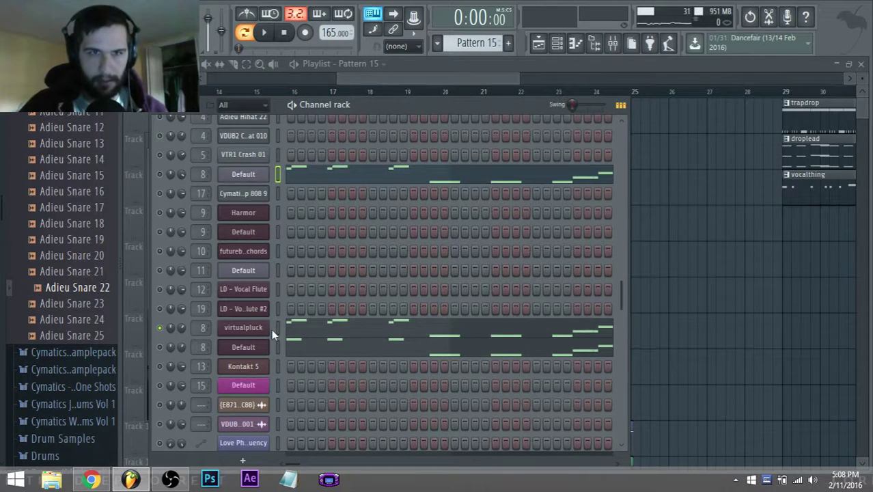
Preview the soloed virtualpluck channel briefly and open its notes in the piano roll
key("space")
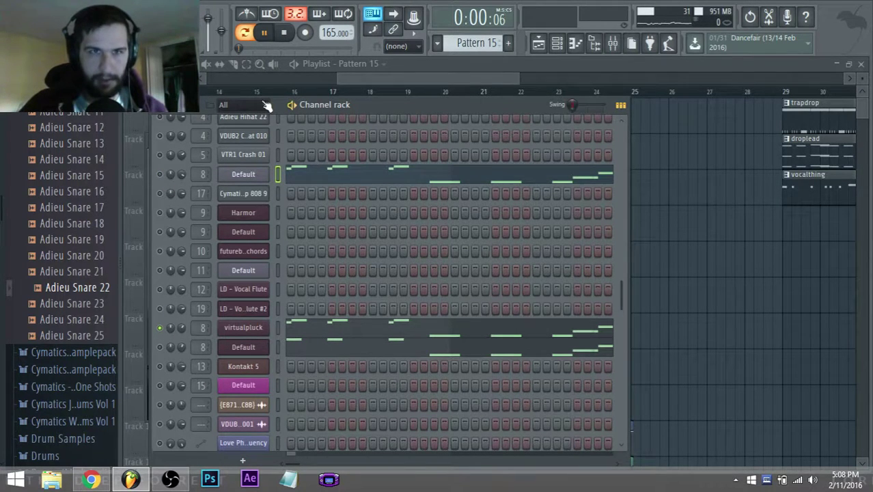
key("space")
left_click(294, 335)
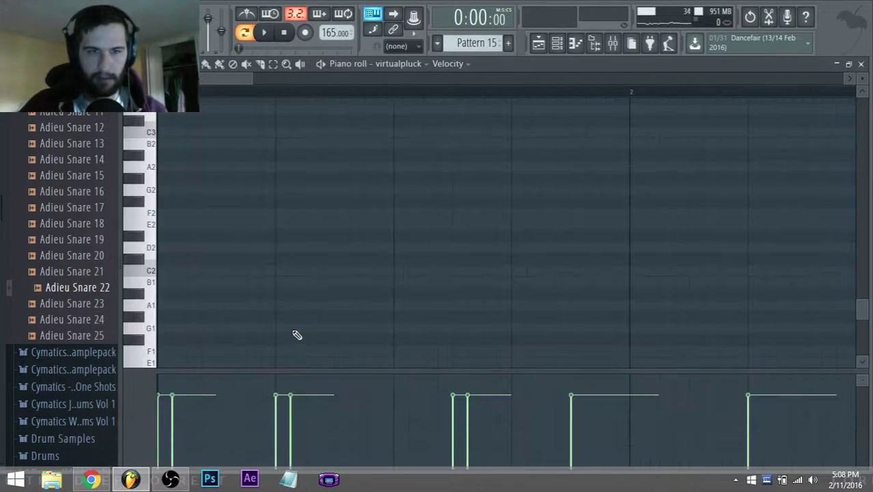
scroll(297, 334, "down", 3)
Open the virtualpluck channel's Harmor synth, raise its pitch slider, and play the pattern
left_click(560, 46)
left_click(257, 330)
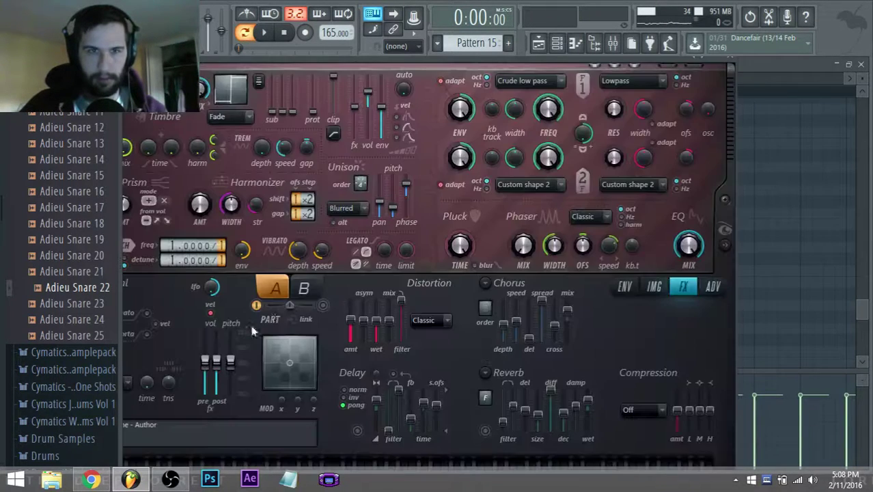
left_click_drag(236, 369, 235, 356)
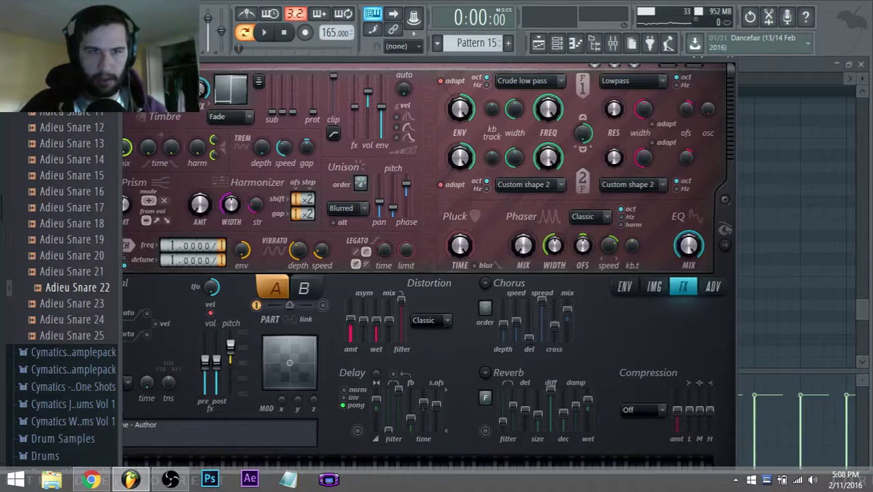
key("space")
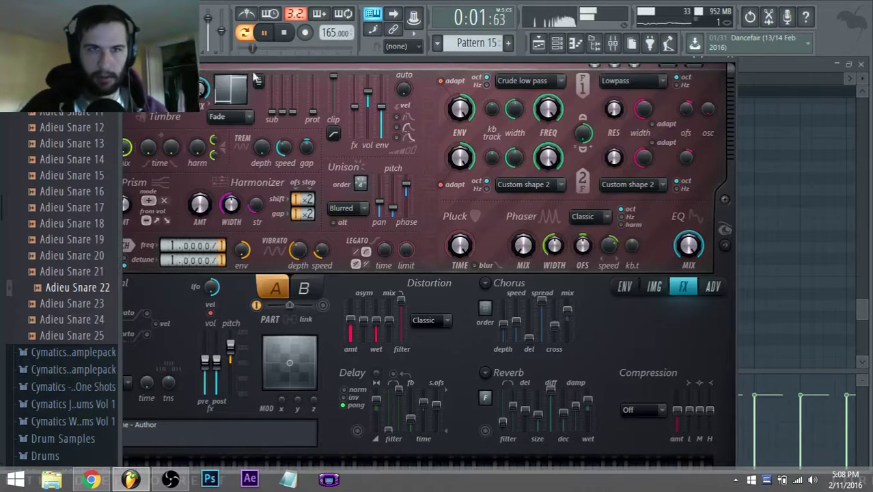
Unmute the Default Sytrus channel alongside virtualpluck during playback, try the Default channel below virtualpluck, and stop playback
left_click(558, 44)
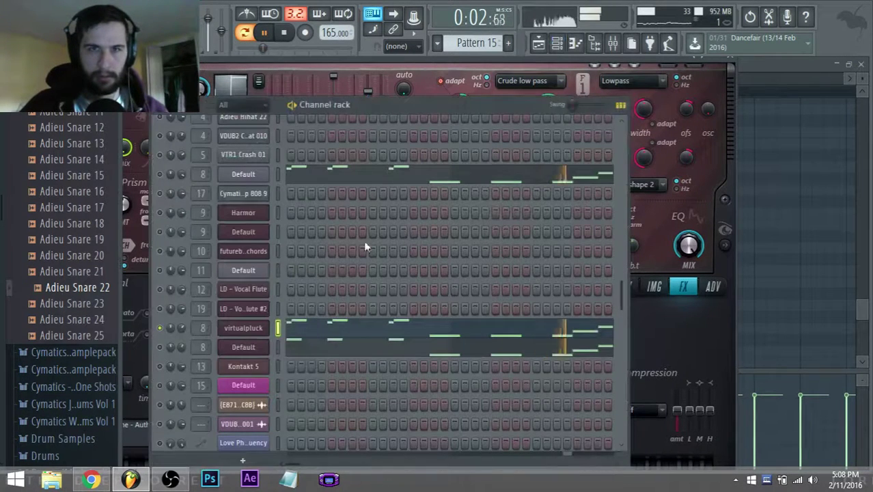
left_click(161, 175)
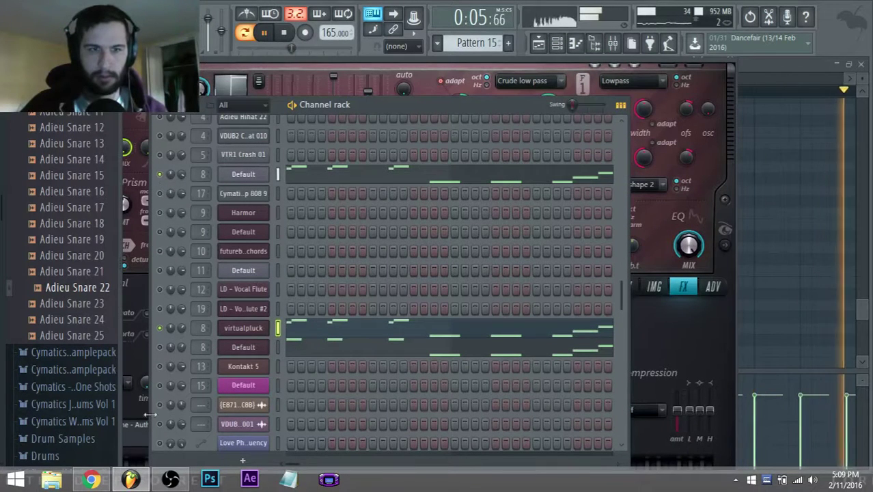
left_click(161, 348)
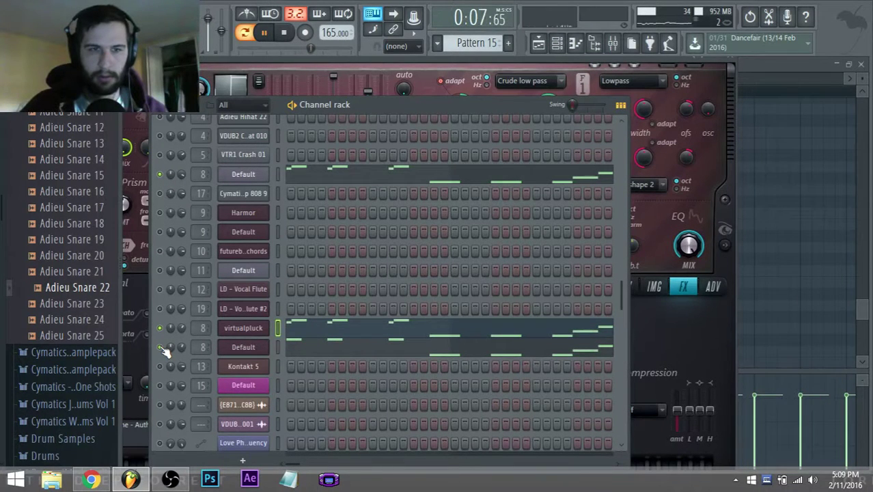
key("space")
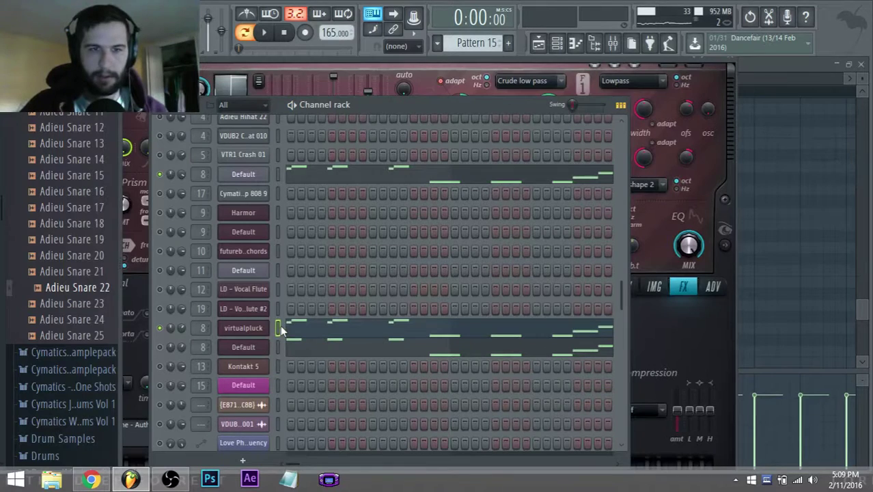
Open the virtualpluck channel's Harmor synth and reset its pitch slider
left_click(254, 331)
left_click(253, 331)
right_click(240, 346)
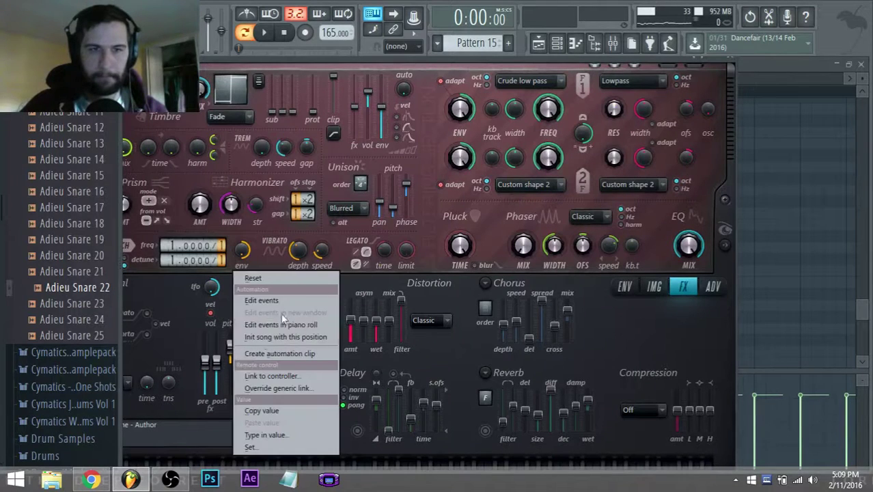
left_click(249, 275)
Enable the virtualpluck channel with the Default channel below it muted, audition the pattern through its Harmor synth, and stop playback
left_click(556, 50)
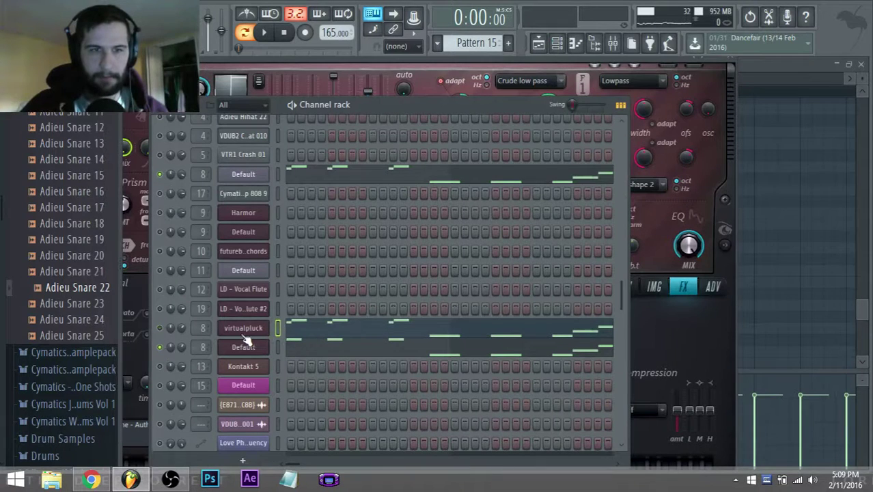
left_click(159, 328)
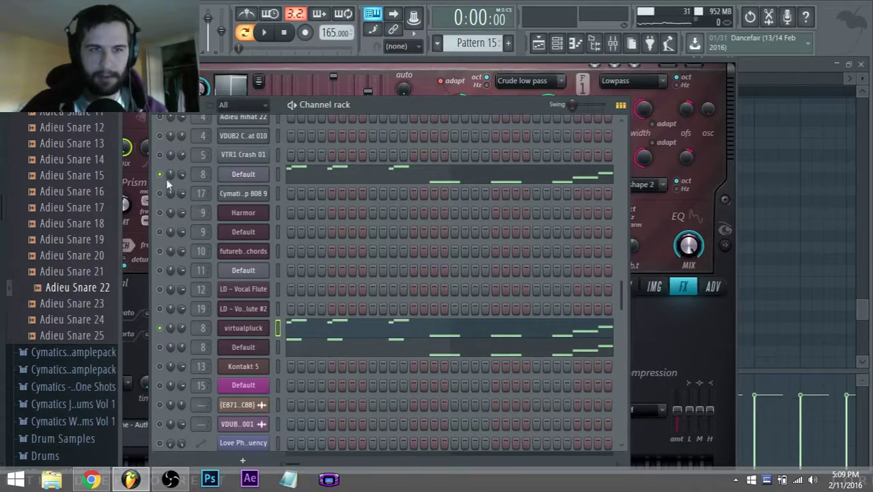
left_click(244, 331)
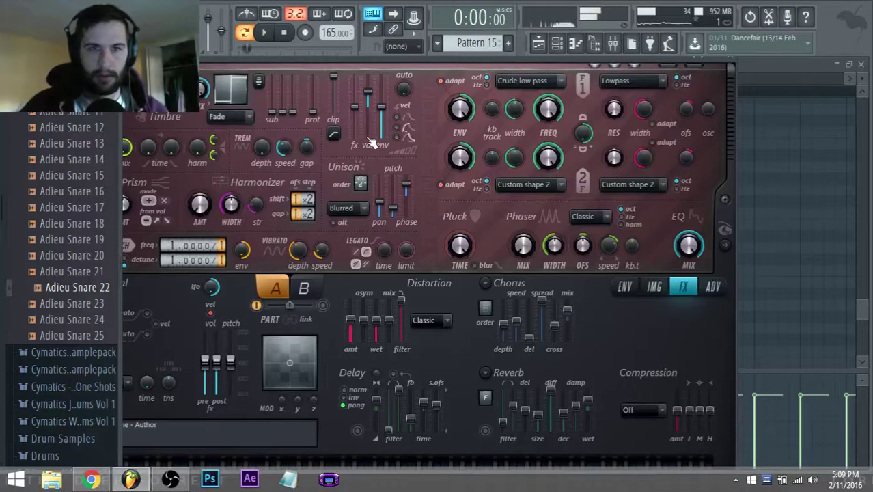
key("space")
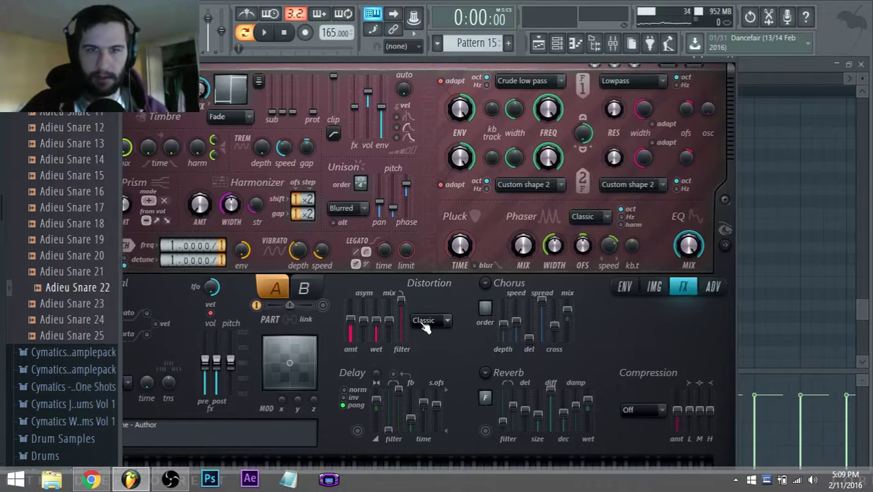
Open the Harmor synth of the Default channel below virtualpluck, play the pattern, and display its pitch envelope
left_click(557, 42)
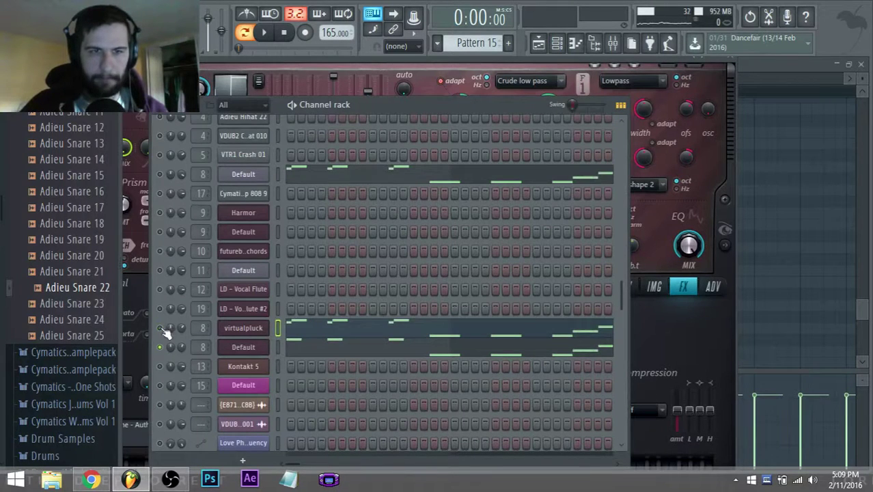
left_click(241, 350)
key("space")
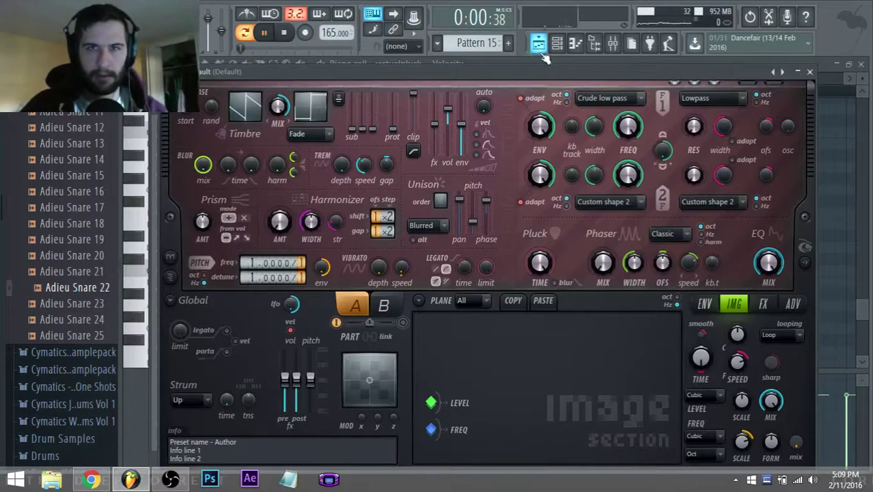
left_click(705, 304)
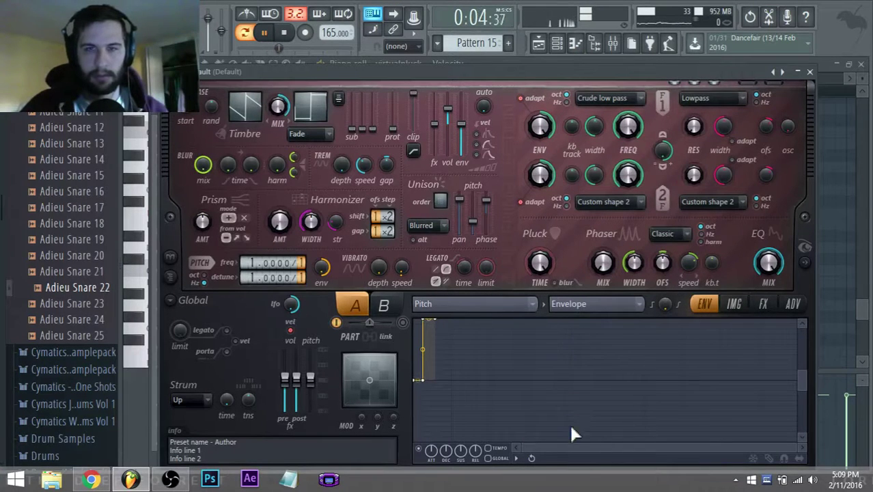
key("space")
left_click_drag(802, 390, 802, 340)
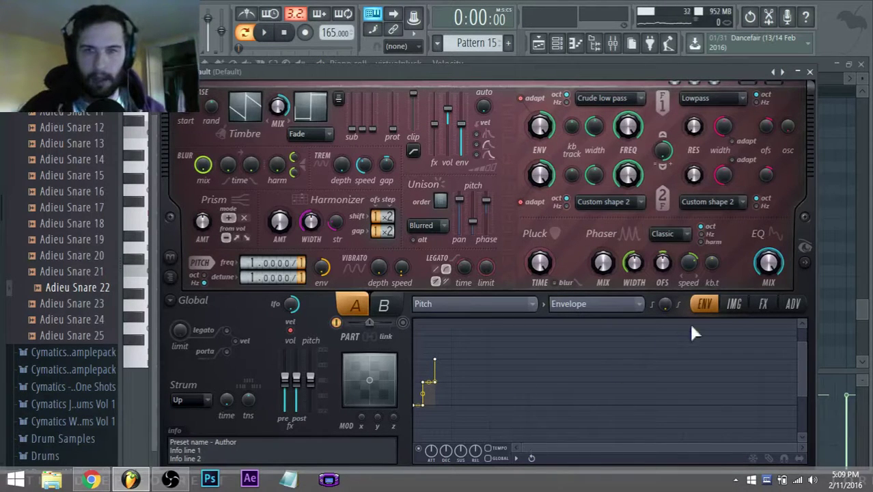
Look through the Harmor synth's image, effects and advanced pages, and return to its pitch envelope
left_click(734, 304)
left_click(763, 304)
left_click(793, 304)
left_click(704, 304)
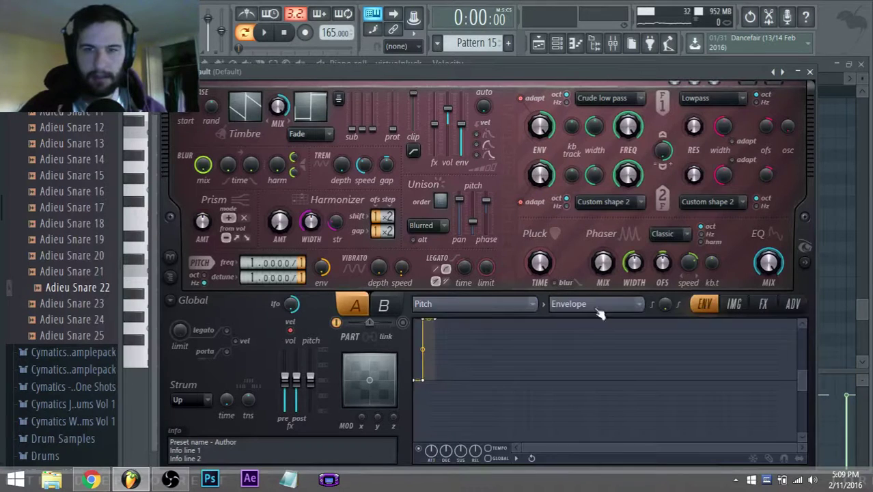
left_click_drag(803, 370, 802, 349)
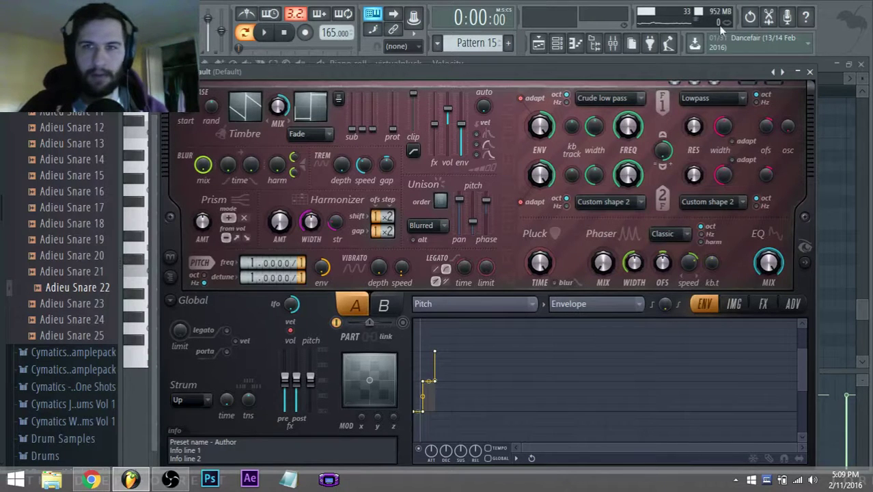
Toggle solo on the Default channel below VTR1 Crash 01 so that every channel in the rack is unmuted
left_click(557, 43)
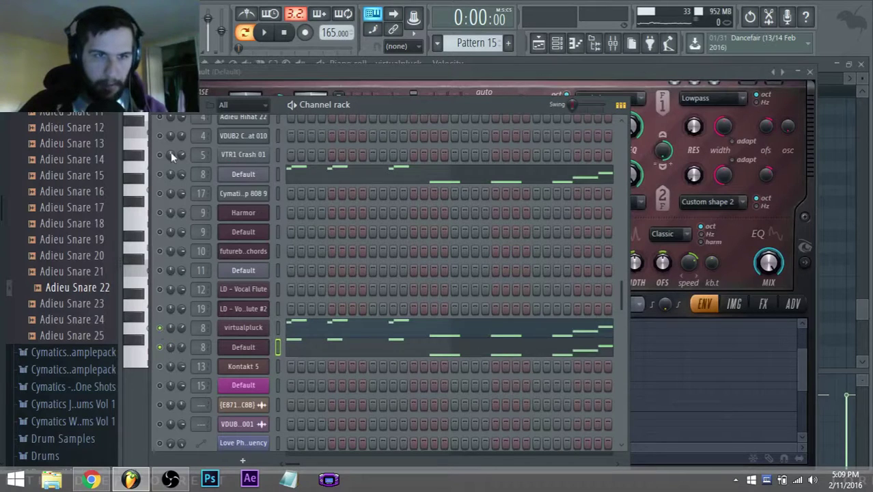
right_click(159, 177)
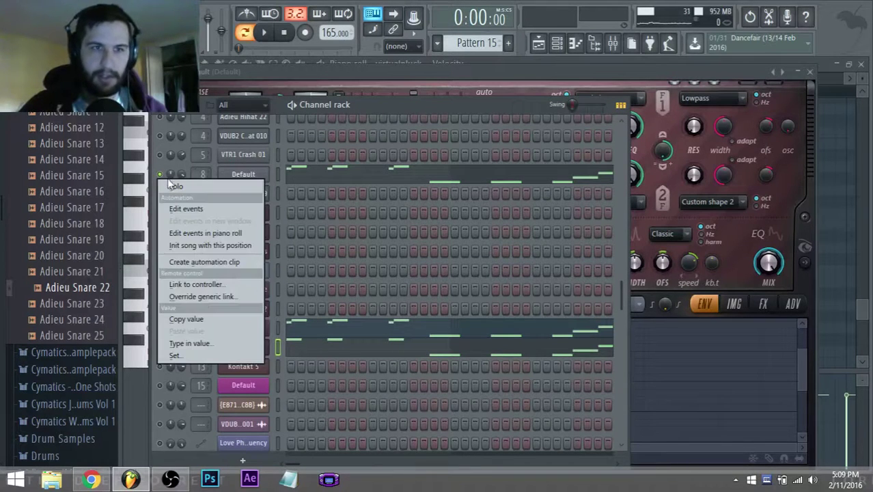
left_click(166, 185)
right_click(159, 177)
left_click(166, 185)
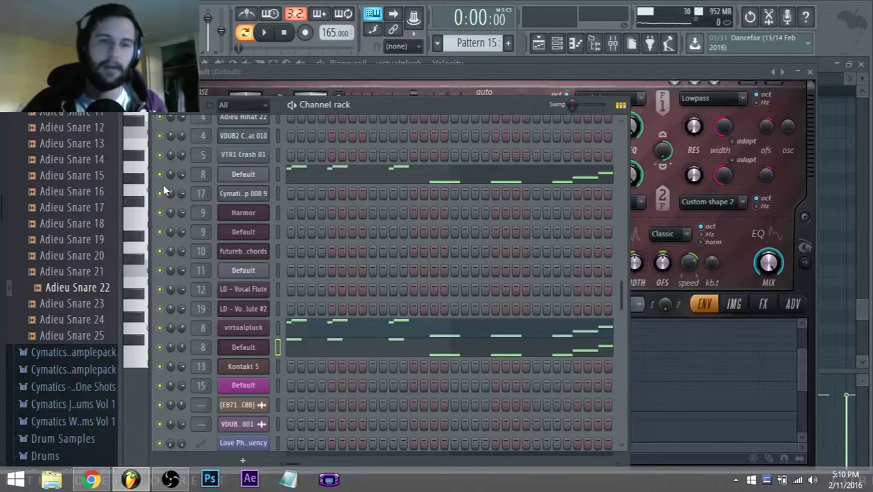
Open the notes of the Default channel below VTR1 Crash 01 in the piano roll and show the whole melody
left_click(278, 330)
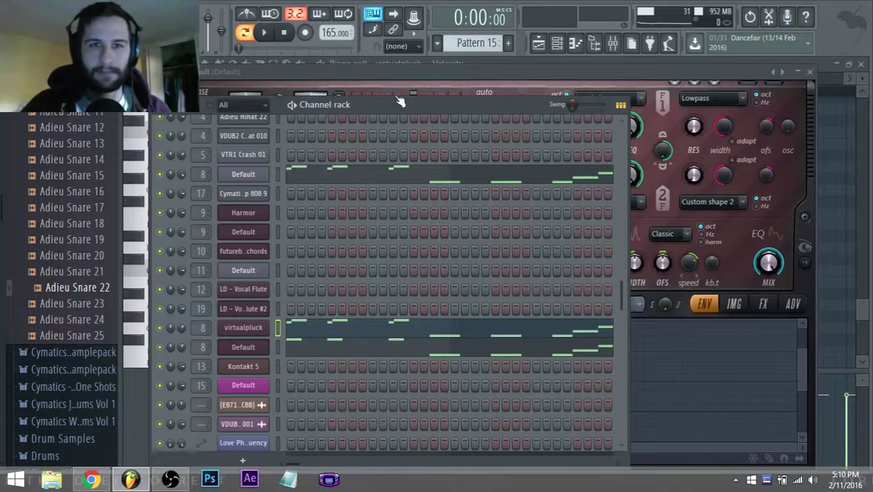
left_click(335, 176)
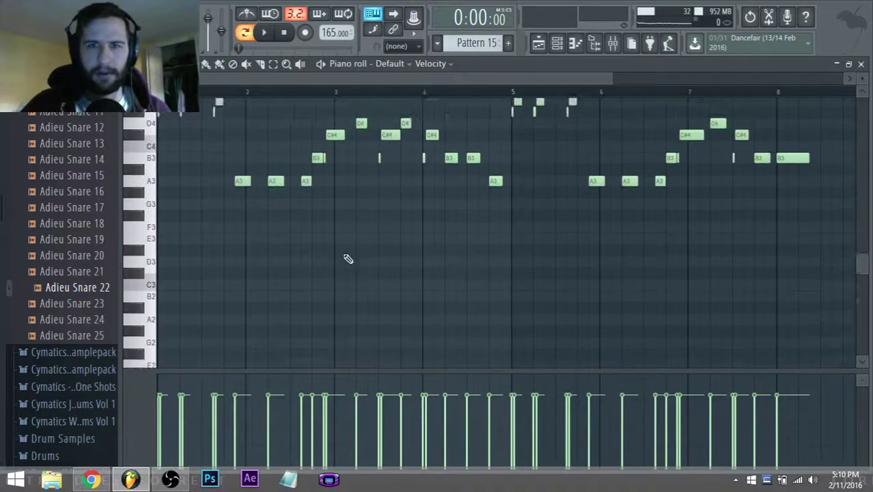
scroll(348, 259, "down", 1)
scroll(346, 264, "up", 2)
scroll(344, 266, "down", 8)
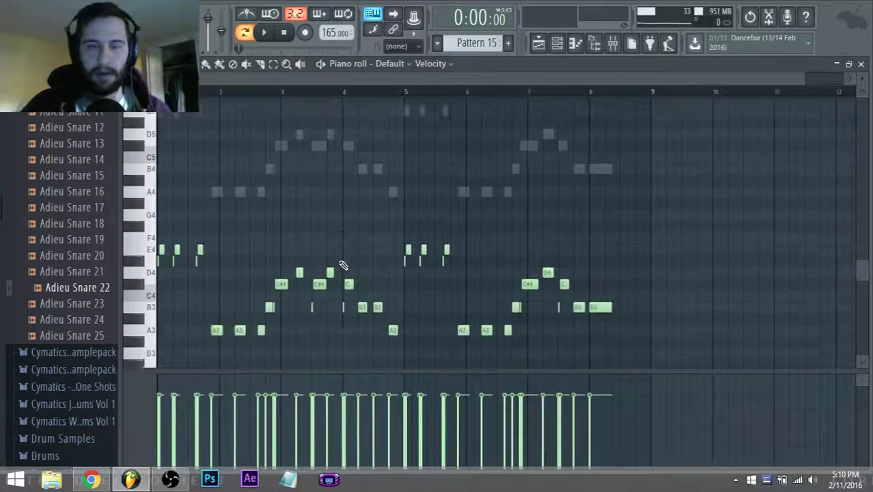
scroll(341, 267, "up", 8)
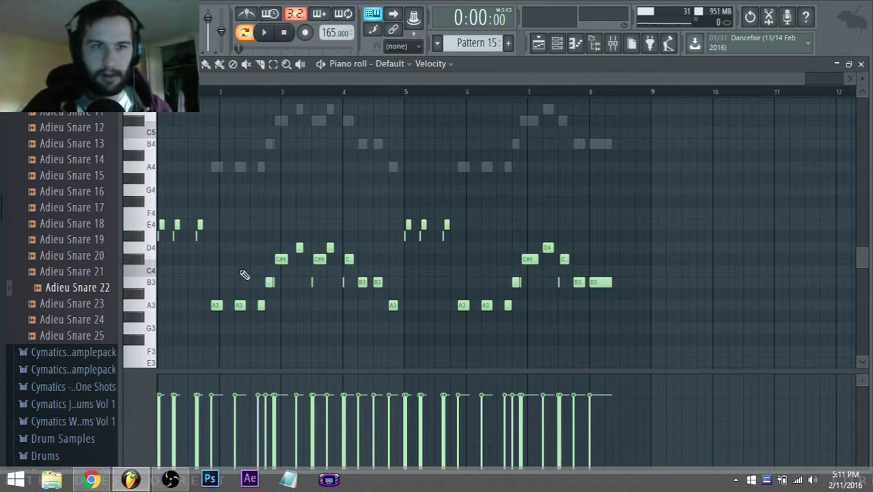
Audition the E4 key and compare the melody's notes with the ghost notes an octave higher
scroll(247, 259, "down", 1)
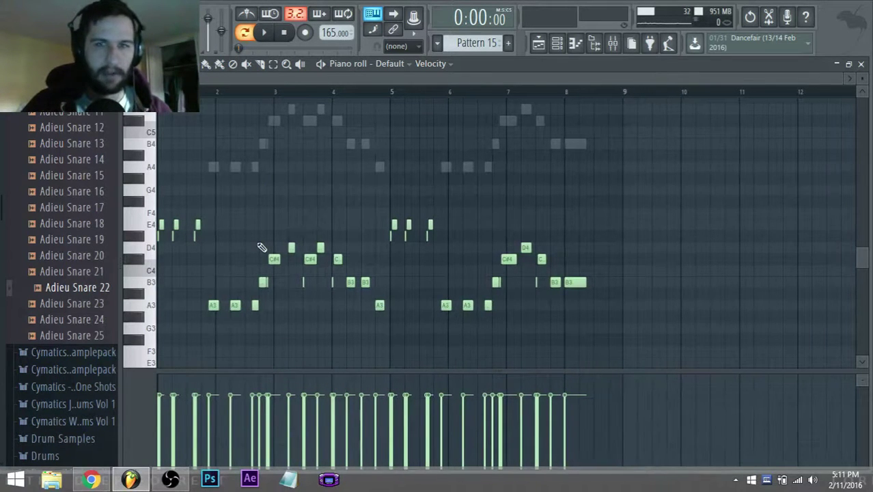
scroll(259, 248, "up", 3)
scroll(259, 248, "down", 3)
left_click(158, 224)
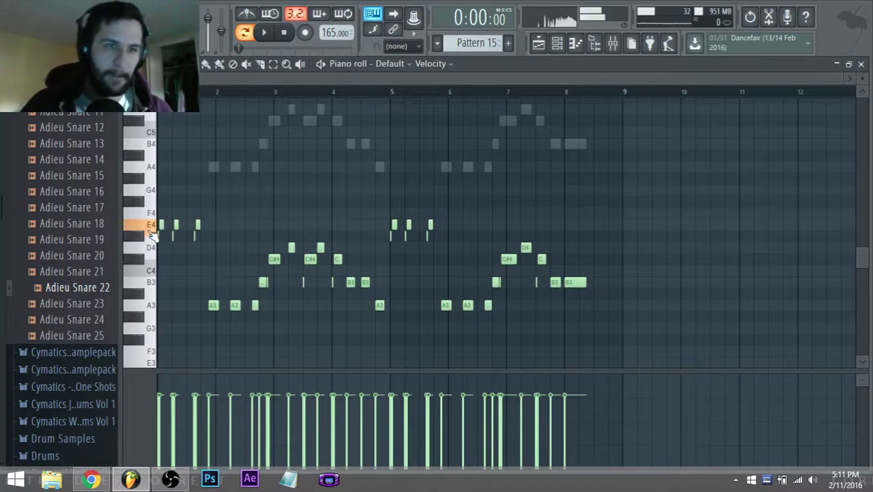
scroll(156, 231, "up", 1)
scroll(157, 231, "up", 2)
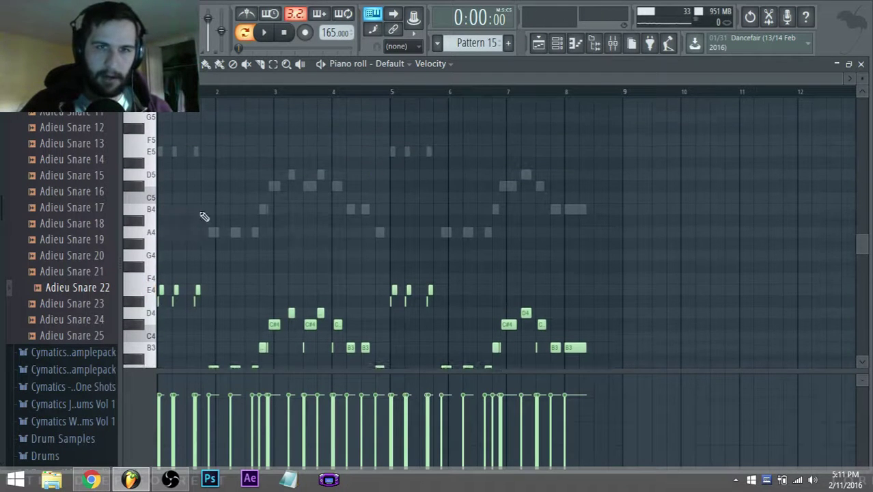
scroll(196, 204, "down", 2)
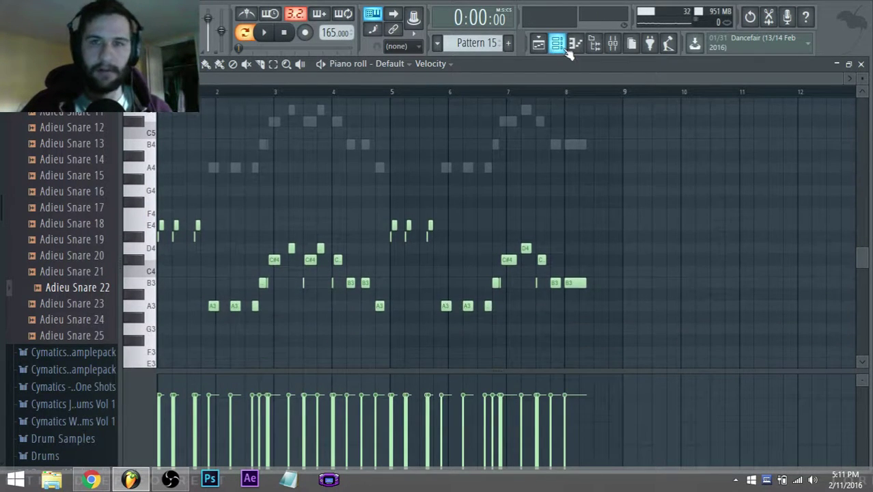
Bring up the channel rack, reposition its window, and switch to Open Broadcaster Software to check the recording
left_click(575, 43)
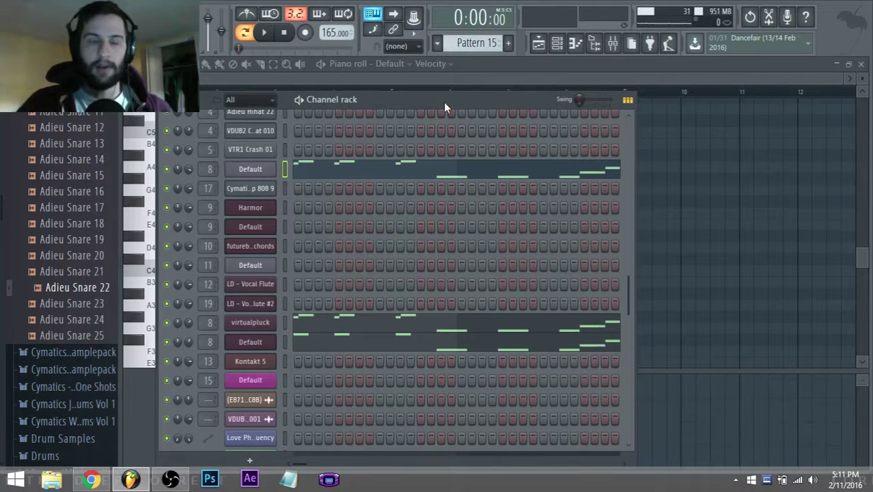
left_click_drag(445, 107, 460, 92)
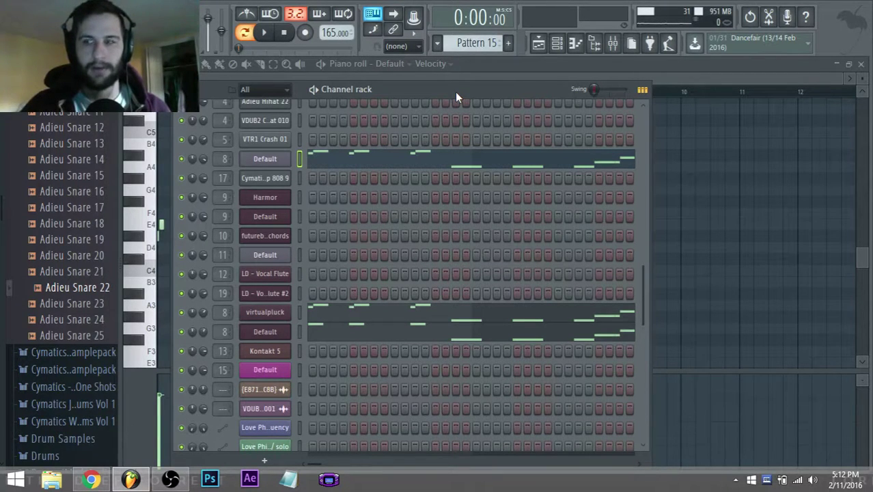
left_click(171, 479)
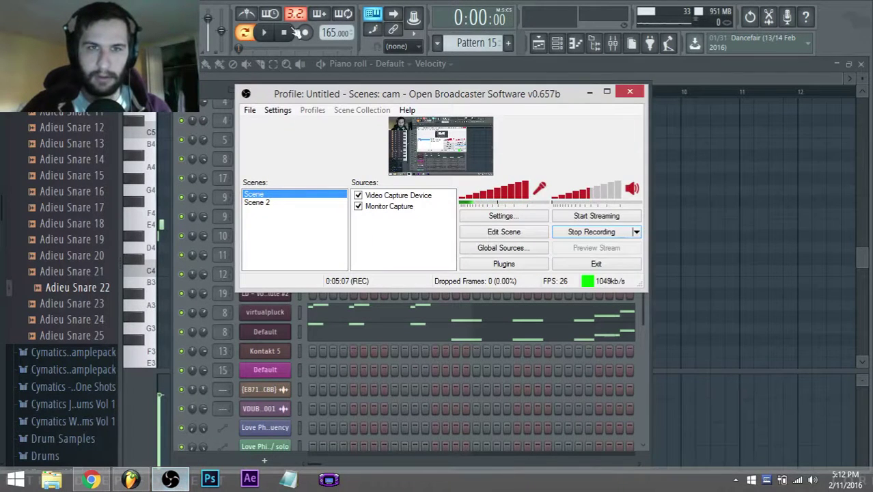
Play Pattern 15 briefly in FL Studio, stop it, and return to the melody in the piano roll
left_click(264, 33)
left_click(264, 32)
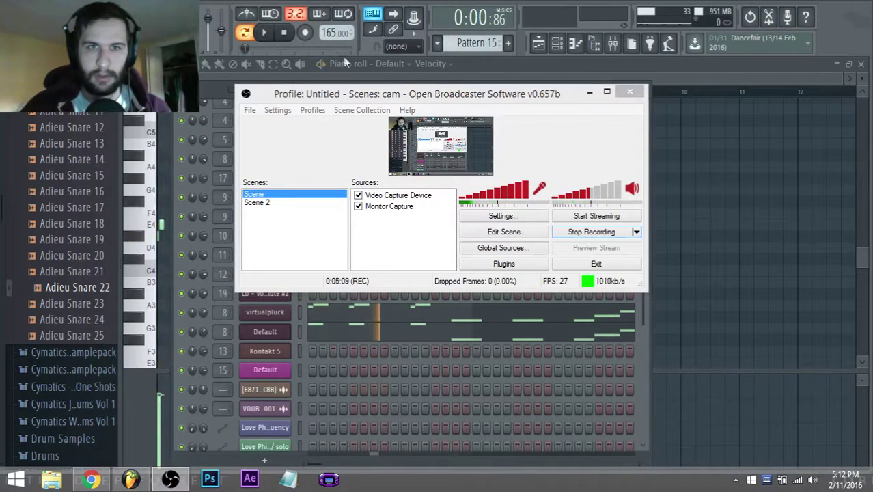
left_click(542, 66)
scroll(266, 281, "up", 5)
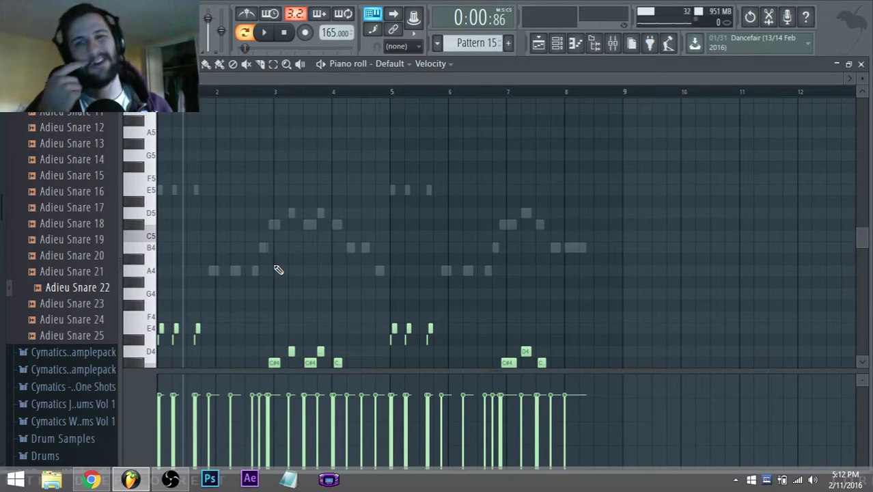
Open the playlist and place the song position at bar 17, where the second Pattern 15 clip starts
left_click(537, 44)
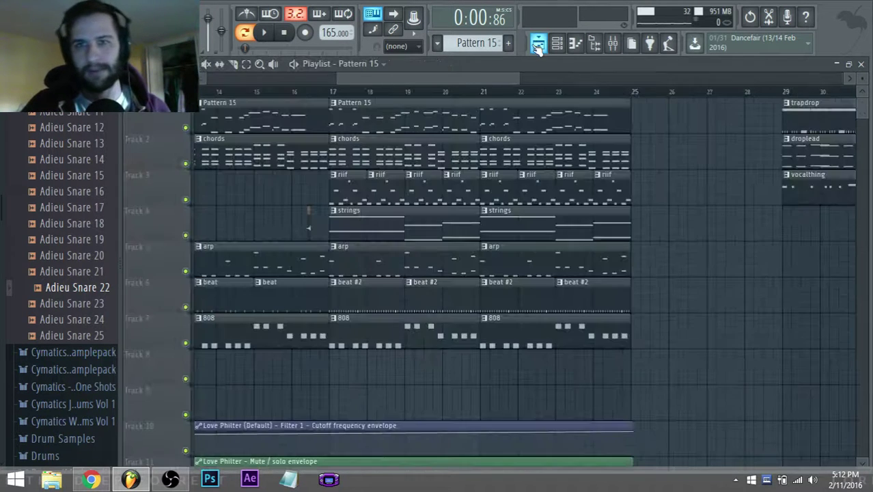
left_click_drag(506, 77, 510, 89)
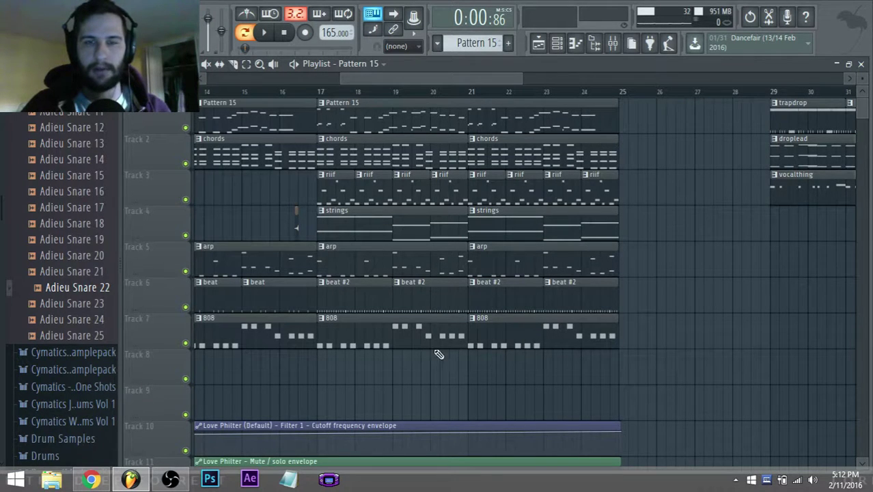
scroll(405, 352, "up", 2)
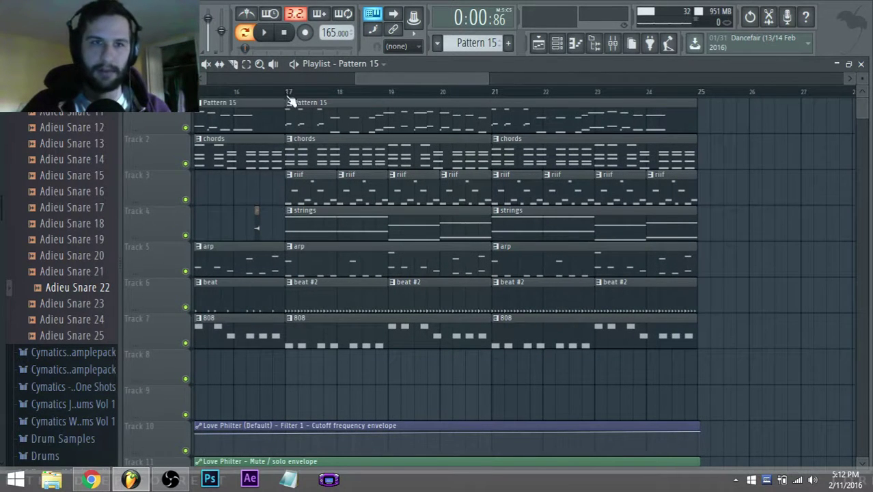
left_click(286, 95)
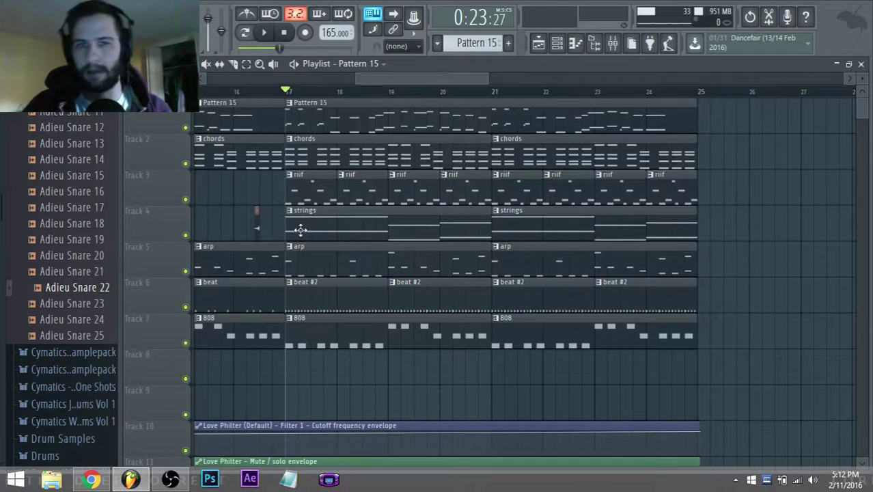
Solo the playlist's first track holding the Pattern 15 clips and briefly preview it from bar 17
left_click(185, 128, "ctrl")
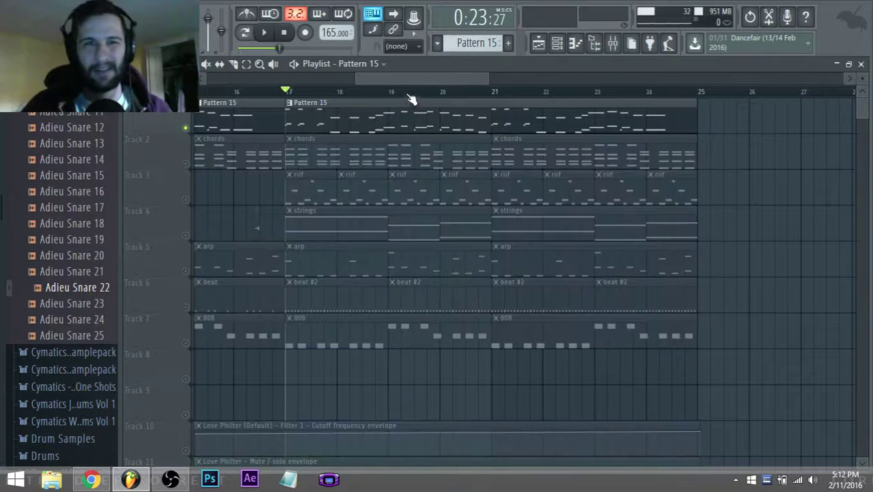
key("space")
key("space")
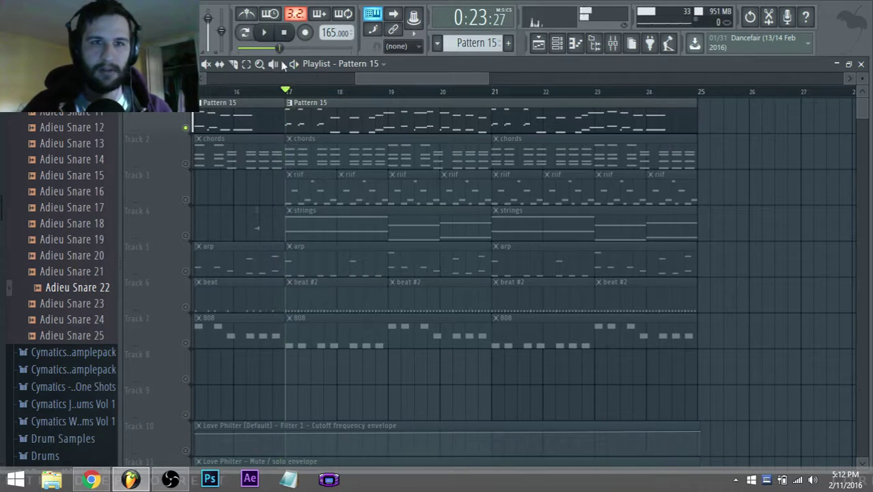
Unsolo the first playlist track, move the song position to about bar 18, and start playback
left_click(185, 128, "ctrl")
left_click(344, 92)
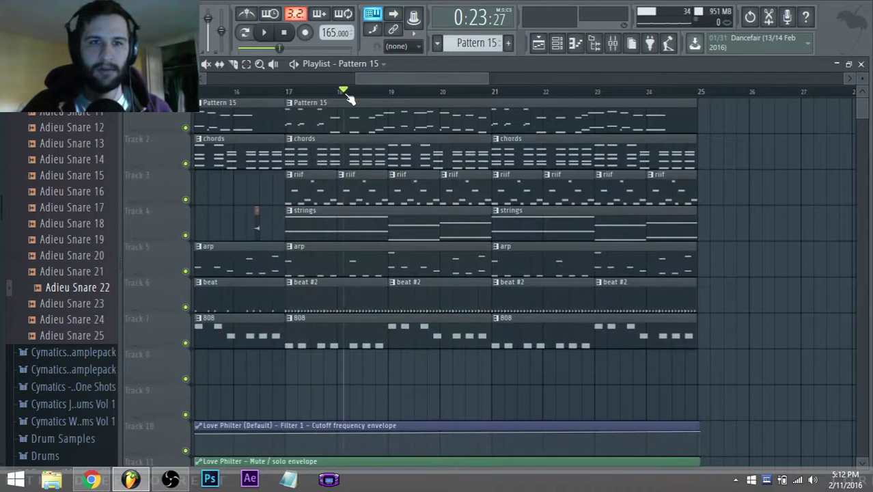
key("space")
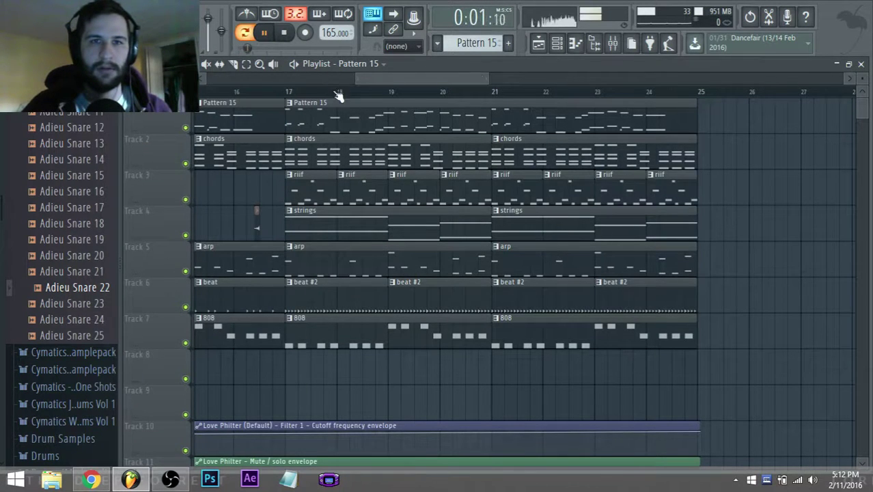
Open the channel rack and solo the upper Default channel on mixer track 8 for a short listen, restoring all channels after it
key("F6")
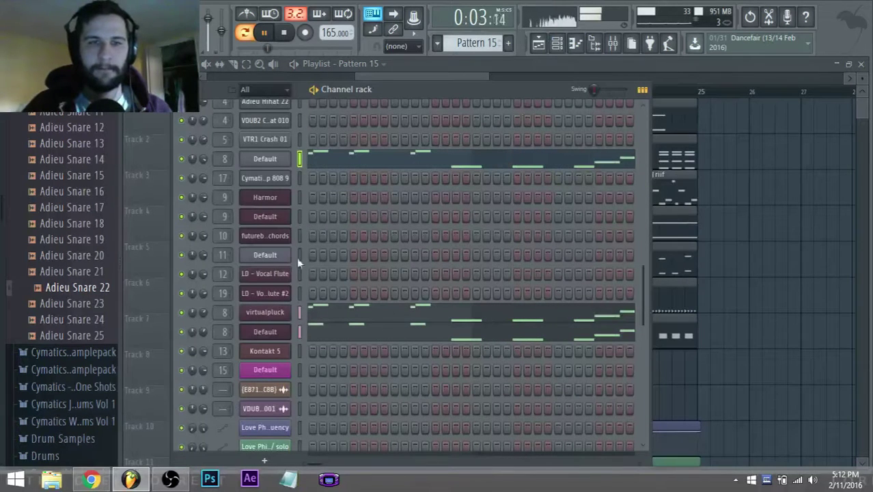
right_click(181, 163)
left_click(199, 170)
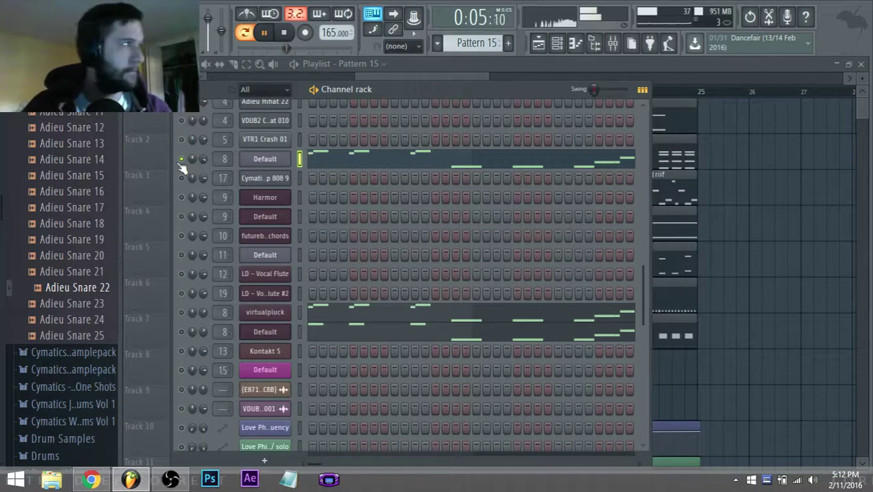
right_click(180, 161)
left_click(196, 170)
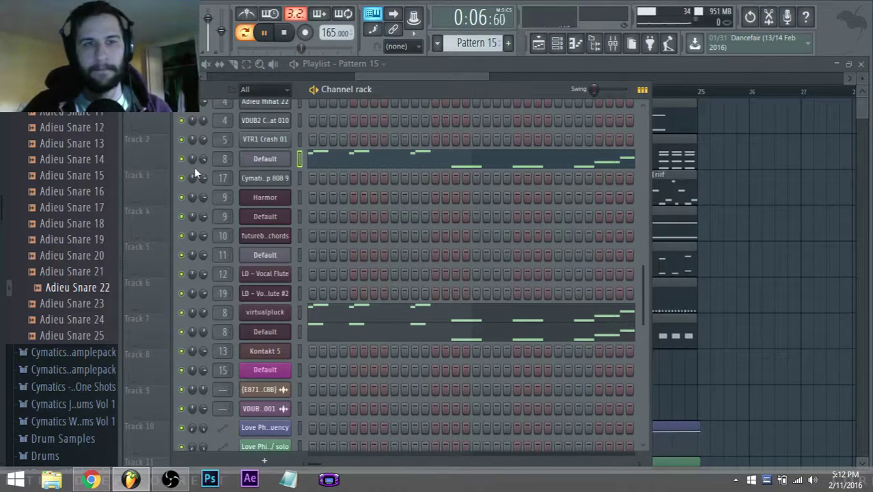
Solo the virtualpluck channel to hear it alone in Pattern 15, and stop playback
right_click(182, 312)
left_click(207, 280)
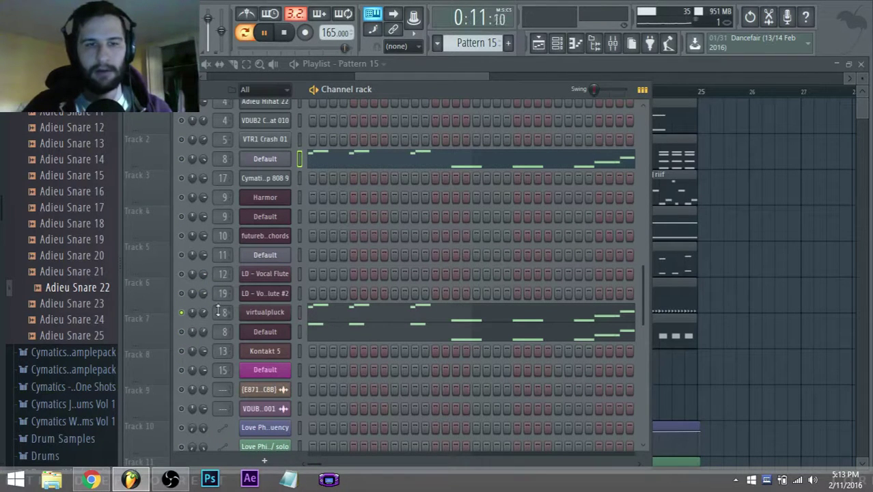
key("space")
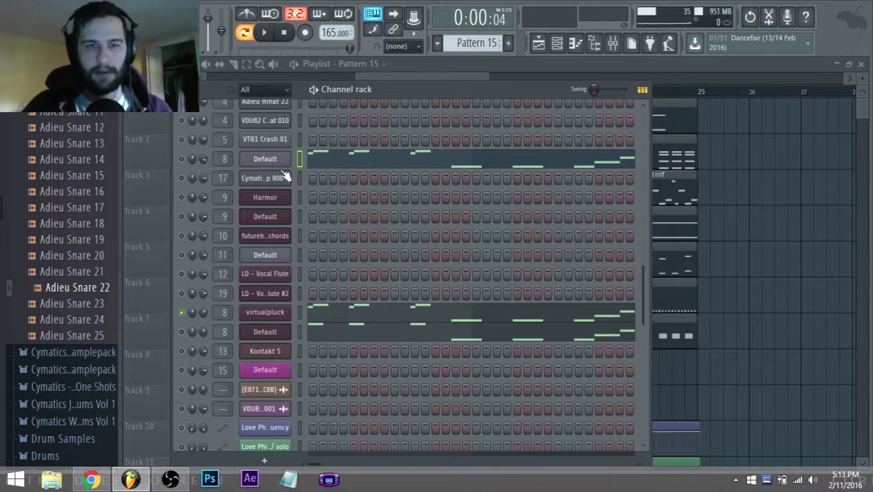
Enable both Default channels on mixer track 8 alongside virtualpluck and briefly play the three melody layers together
left_click(181, 159)
key("space")
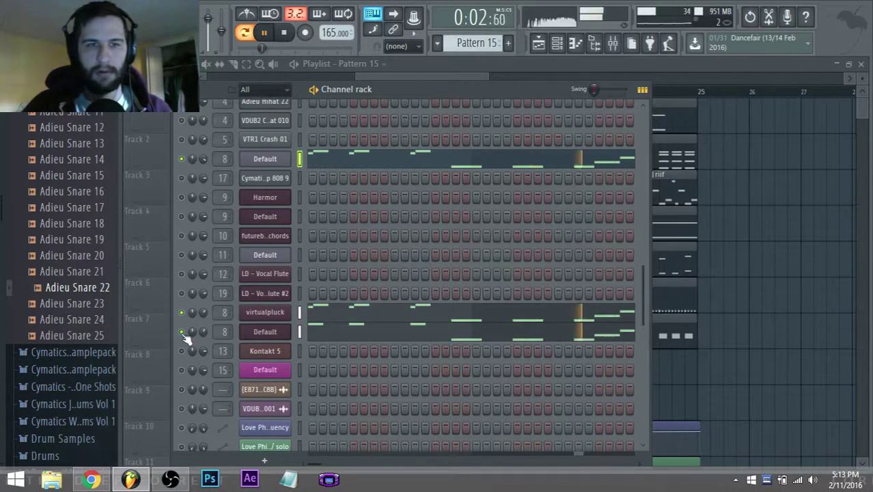
key("space")
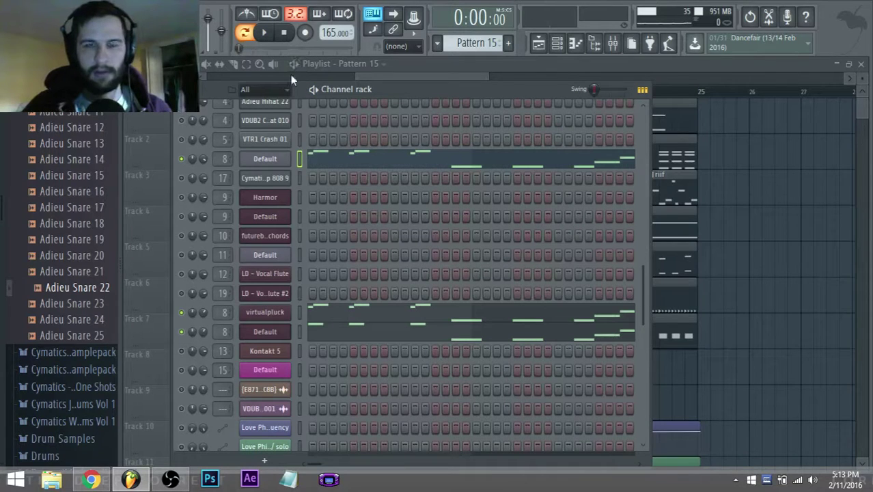
Clear the solo in the channel rack so that all channels are enabled again
right_click(182, 157)
left_click(189, 161)
right_click(184, 164)
left_click(205, 171)
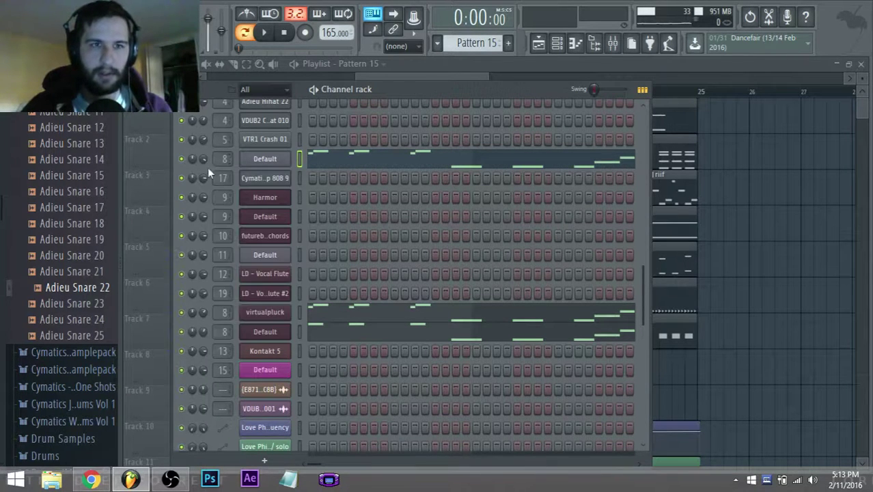
Return to the playlist in song mode, play the full arrangement from bar 17, and stop it
left_click(444, 76)
left_click(291, 93)
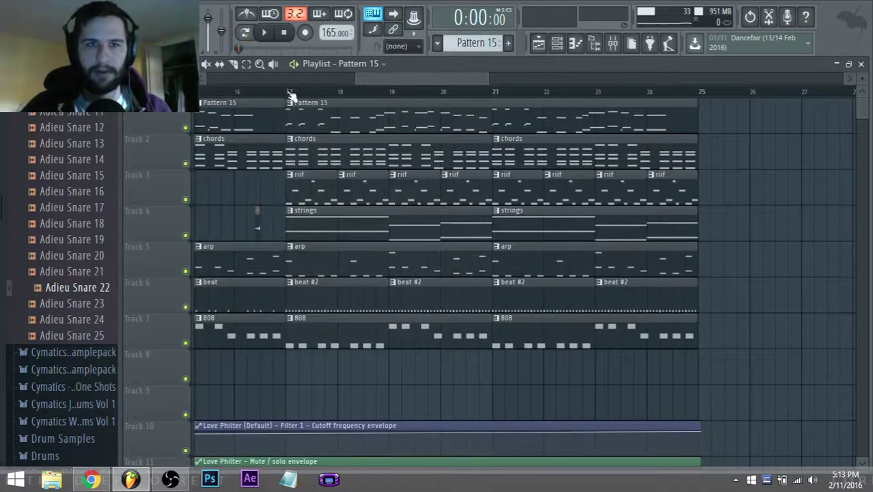
key("space")
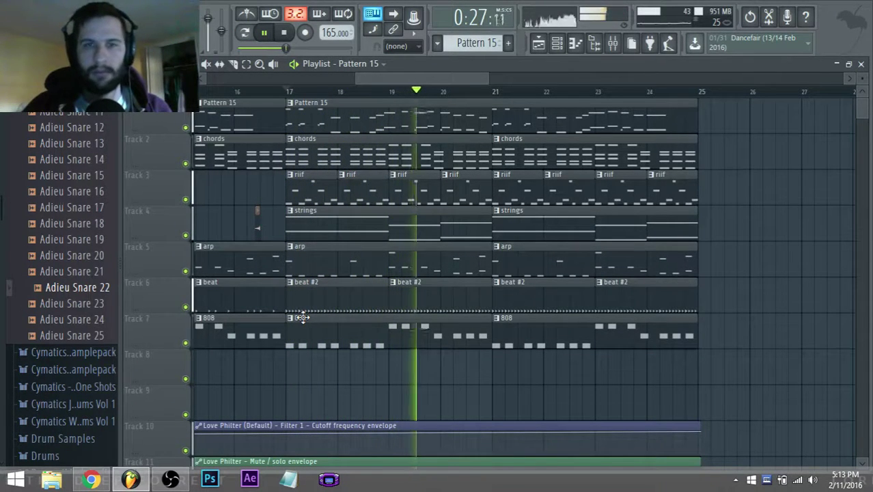
left_click(283, 32)
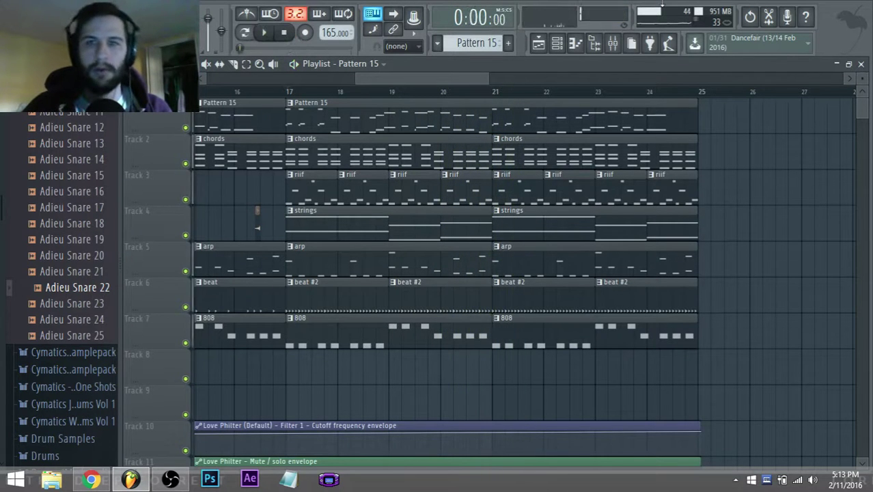
Open the mixer, review the effects chain on track 8 (Default), and briefly start and stop playback
left_click(613, 42)
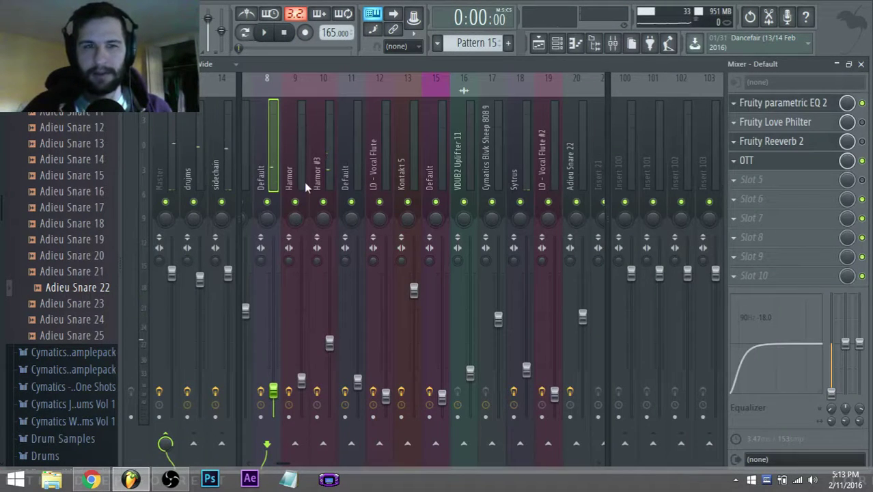
scroll(314, 179, "up", 3)
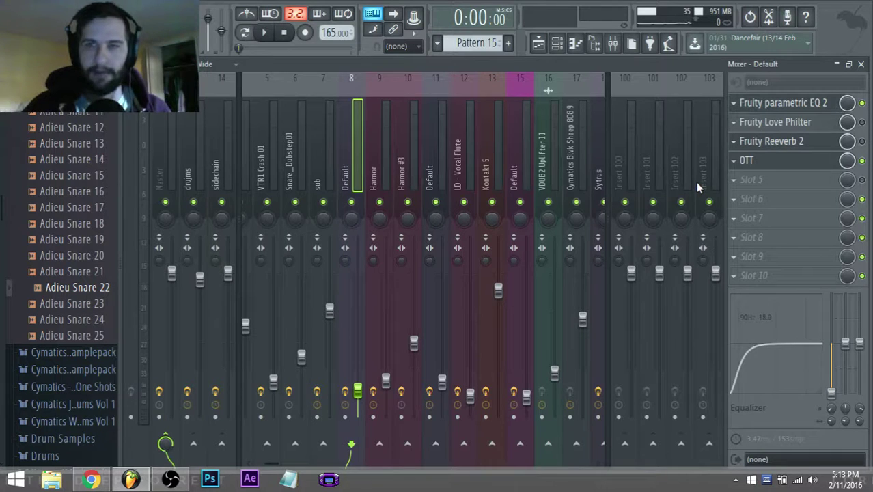
key("space")
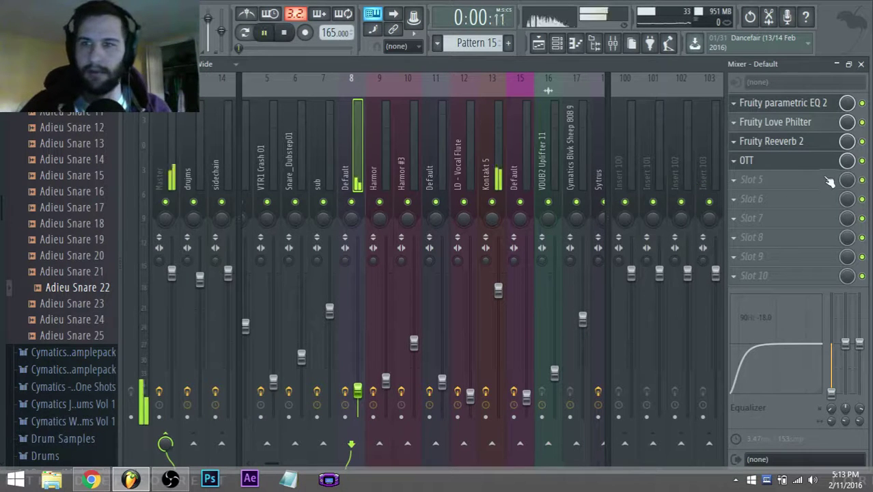
key("space")
Reopen the playlist and place the song position at bar 17
left_click(538, 43)
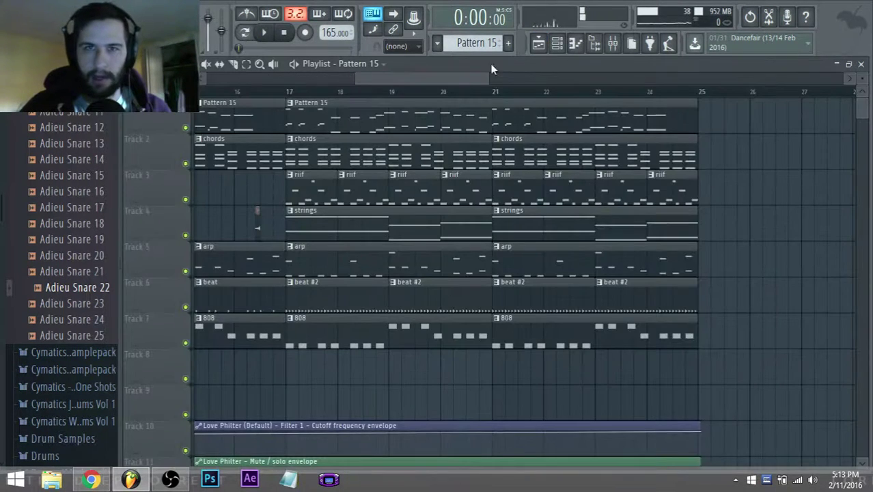
left_click(288, 91)
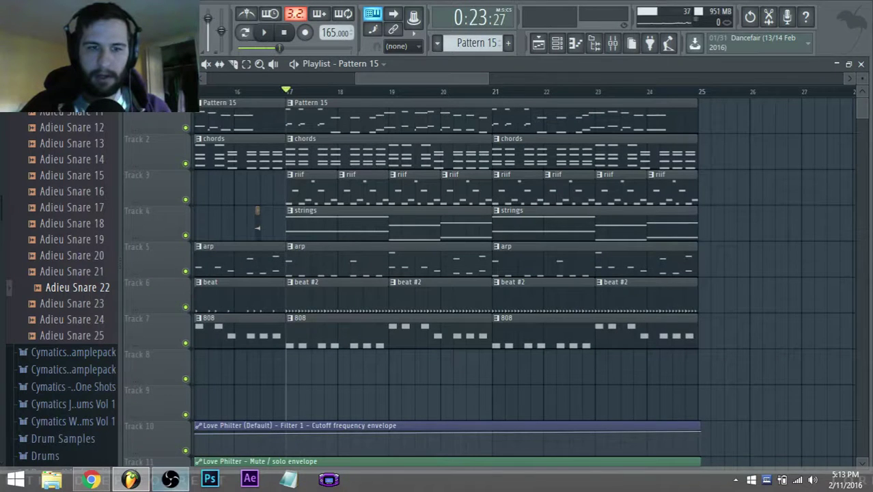
Switch to the Open Broadcaster Software window that holds the recording controls
left_click(170, 479)
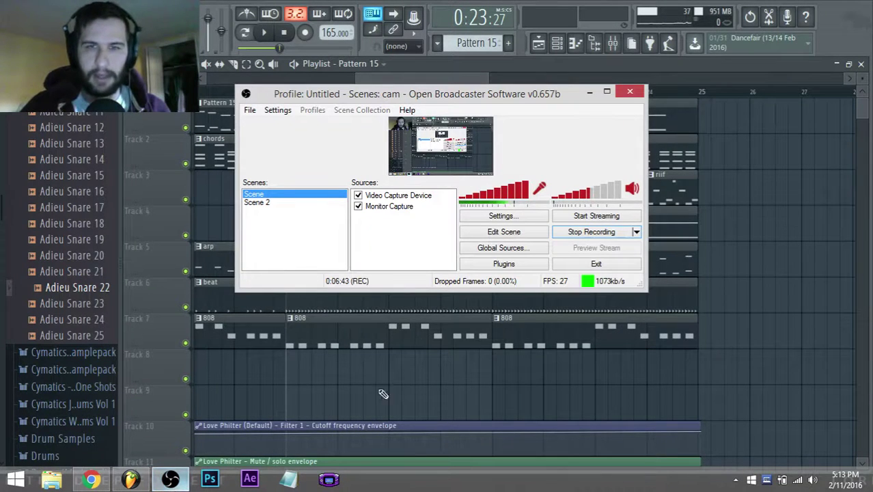
left_click(465, 77)
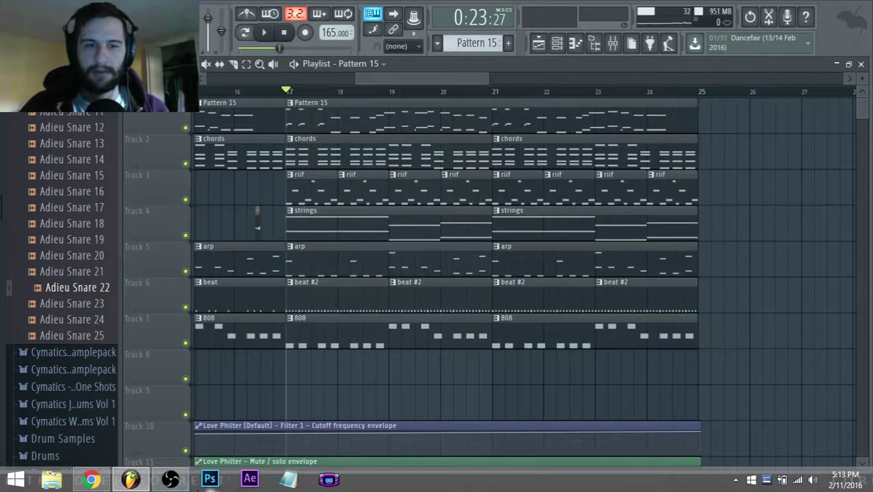
left_click(166, 483)
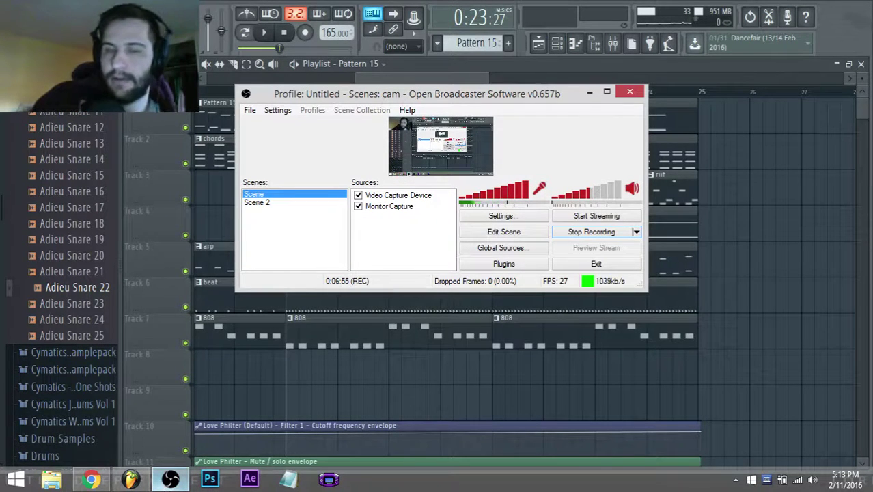
mouse_move(170, 479)
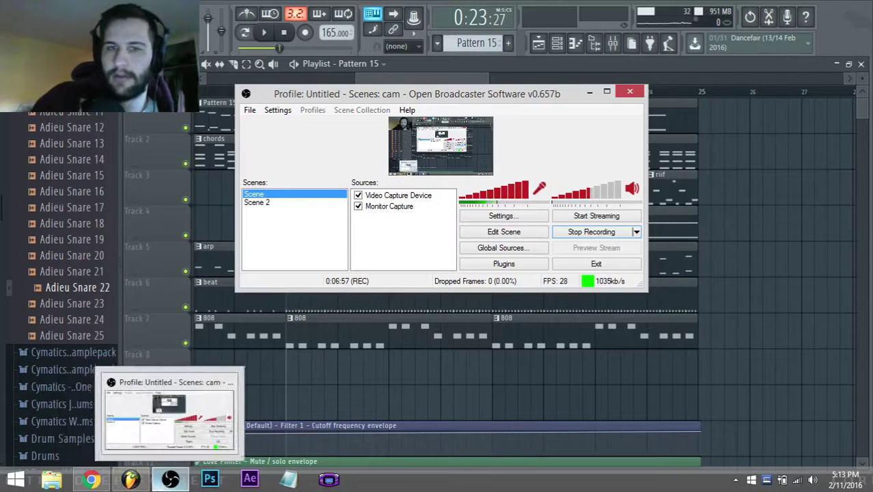